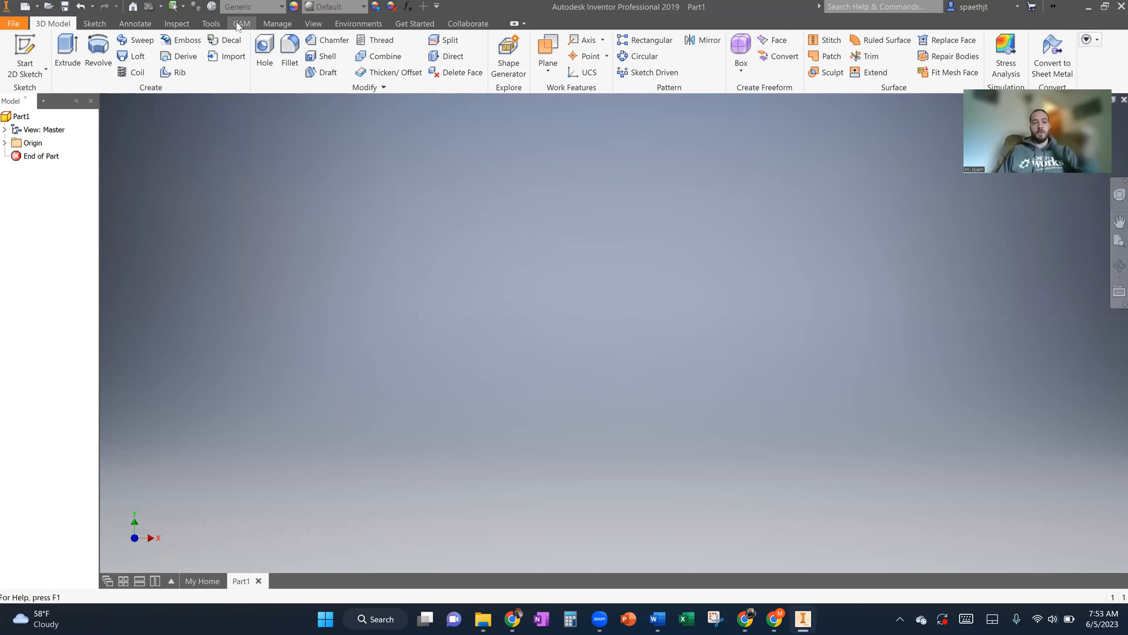
- Start a new 2D sketch on the front-facing XY origin plane
{"action": "left_click", "coordinate": [238, 24]}
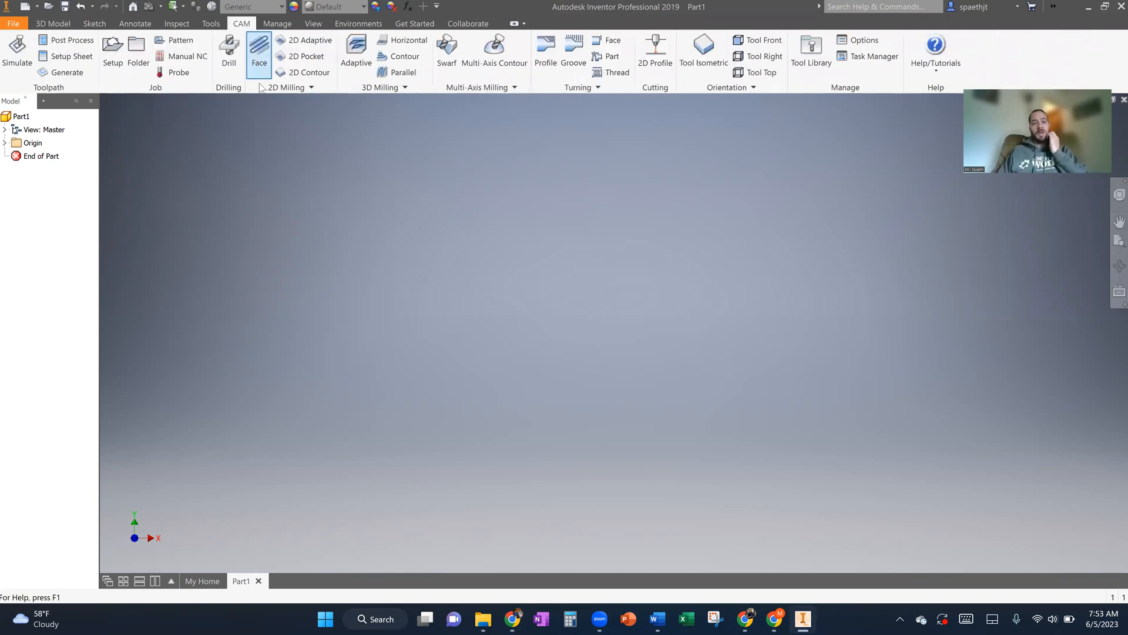
{"action": "left_click", "coordinate": [53, 23]}
{"action": "left_click", "coordinate": [24, 51]}
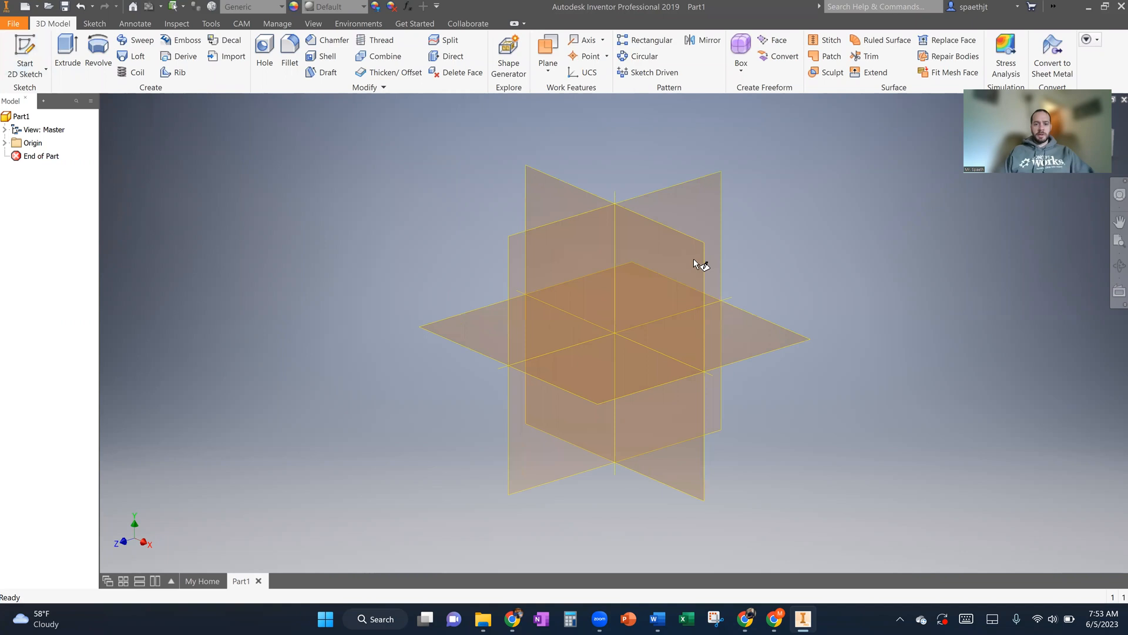
{"action": "left_click", "coordinate": [693, 260]}
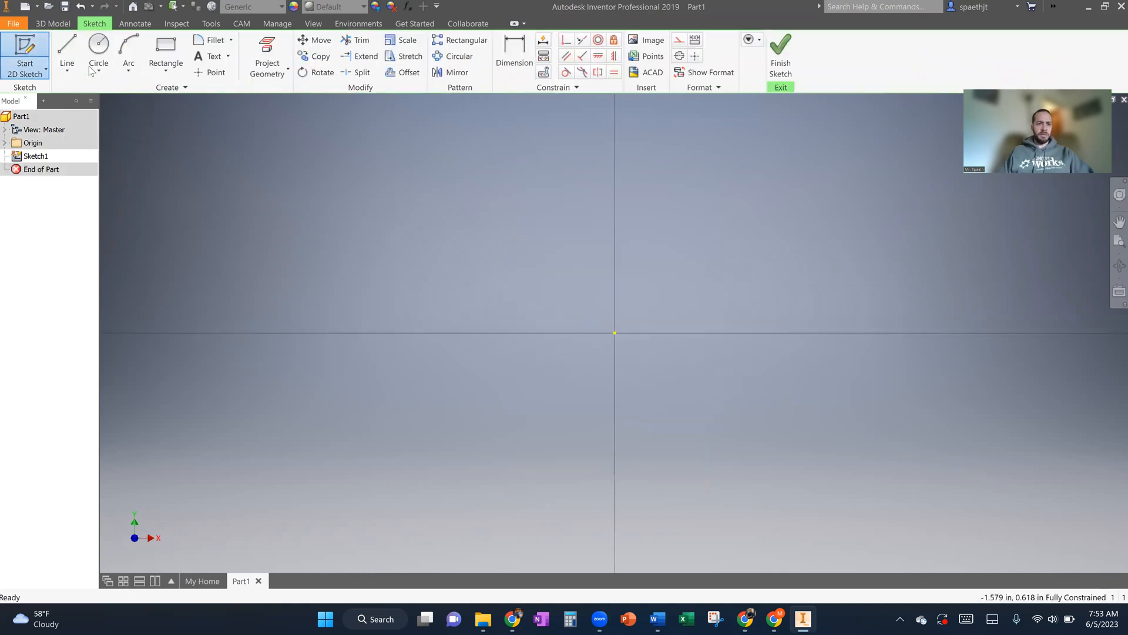
{"action": "left_click", "coordinate": [162, 50]}
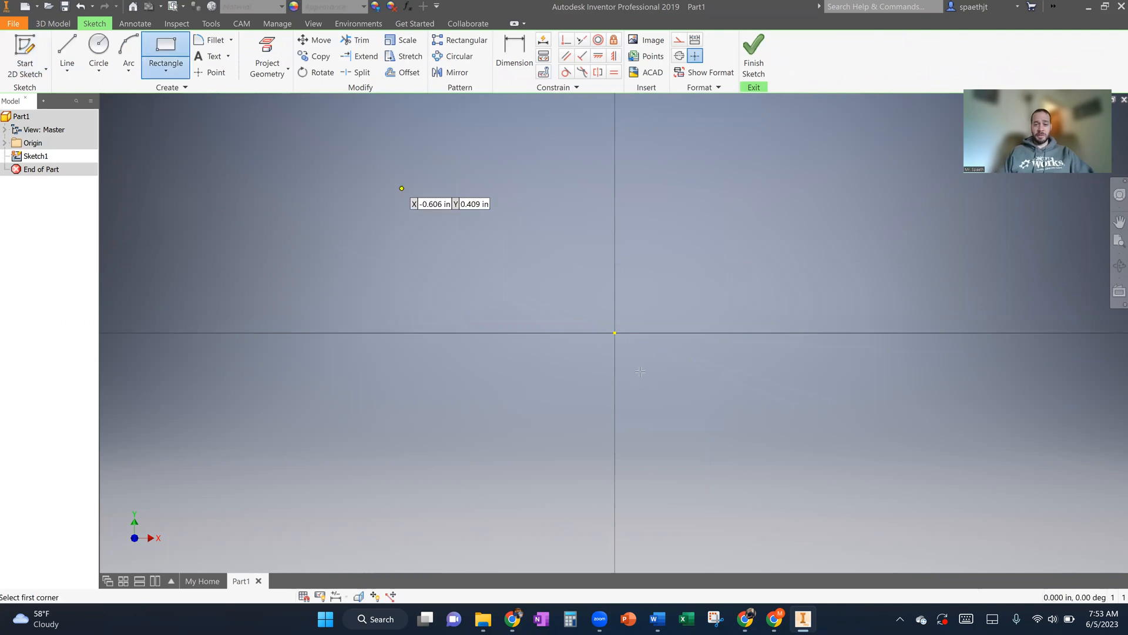
{"action": "left_click", "coordinate": [615, 333]}
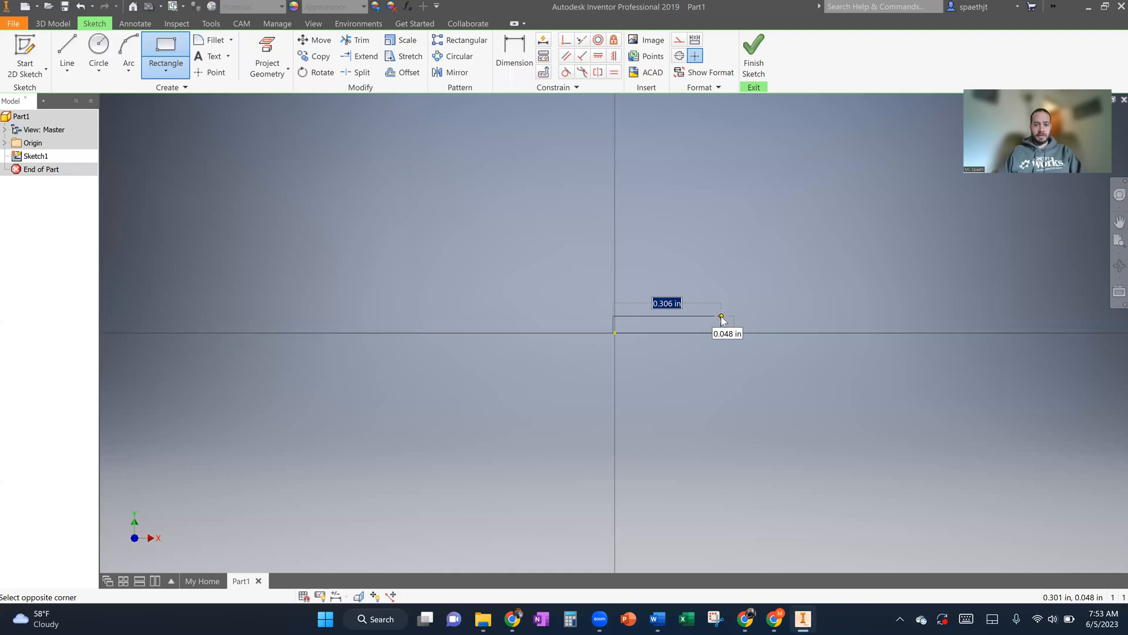
{"action": "key", "text": "Escape"}
- Draw a rectangle from the origin, 16 in wide and 6 in high, and finish the sketch
{"action": "left_click", "coordinate": [165, 49]}
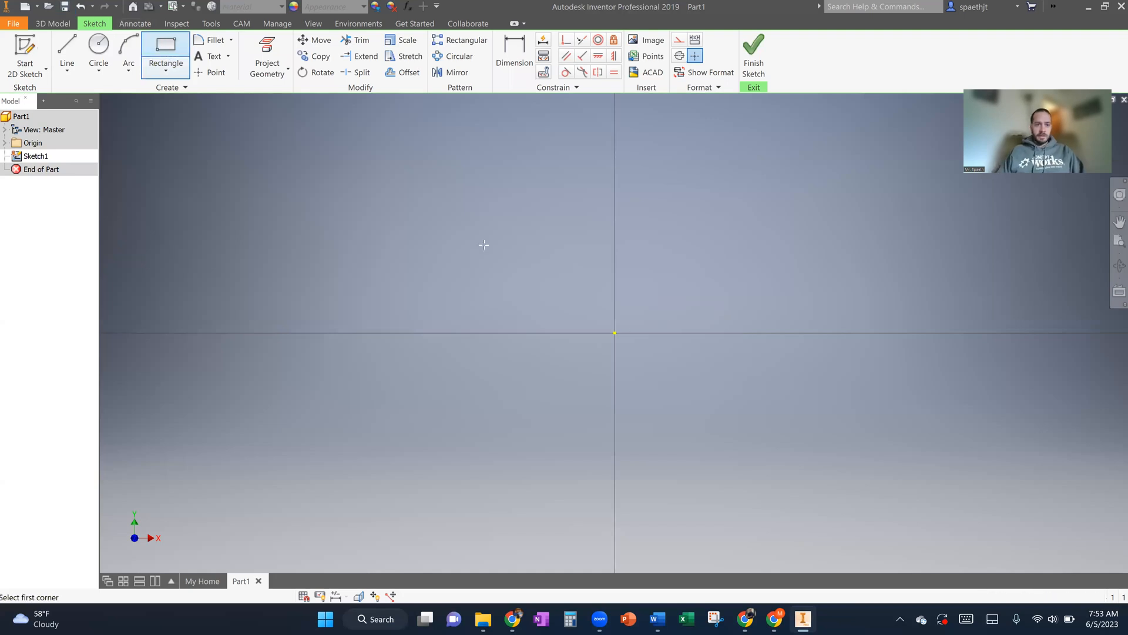
{"action": "left_click", "coordinate": [615, 333]}
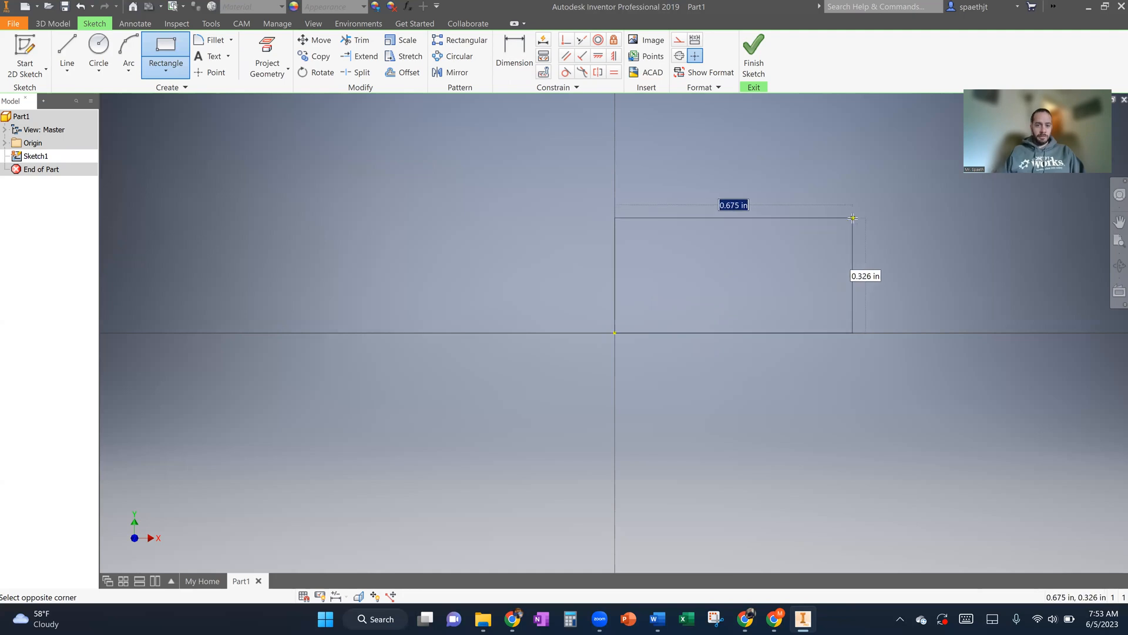
{"action": "type", "text": "16"}
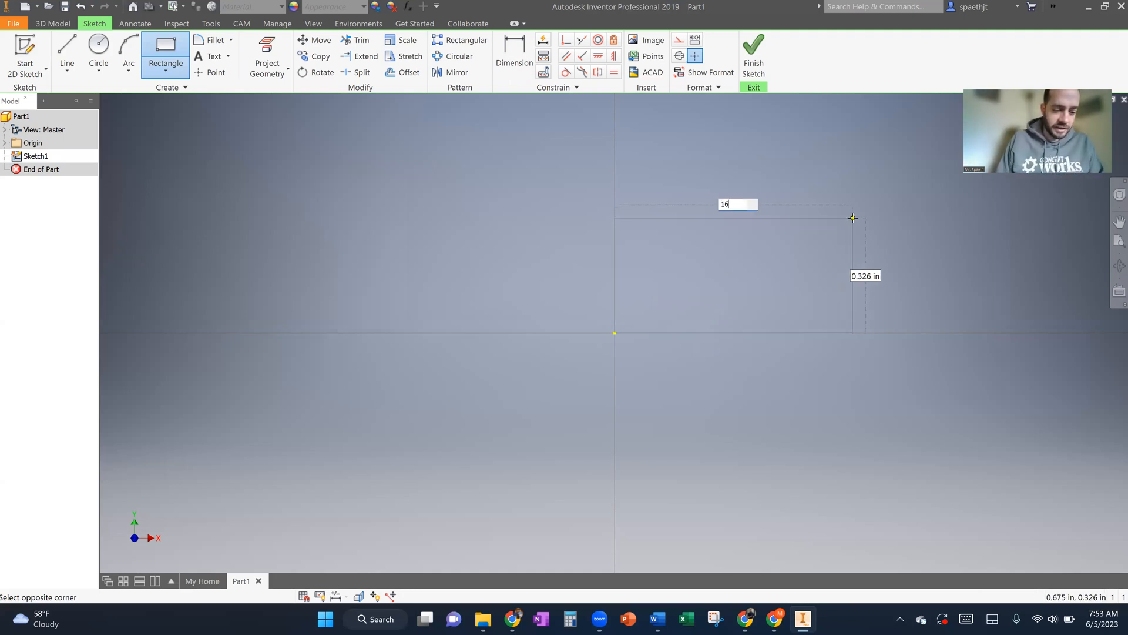
{"action": "key", "text": "Tab"}
{"action": "type", "text": "8"}
{"action": "key", "text": "Return"}
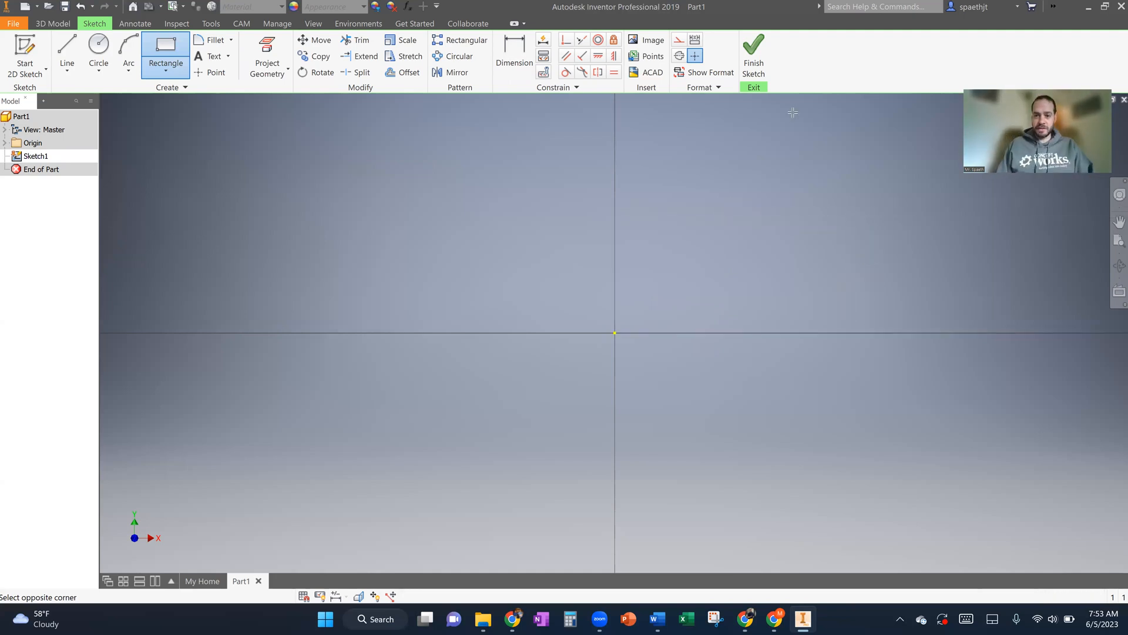
{"action": "left_click", "coordinate": [758, 68]}
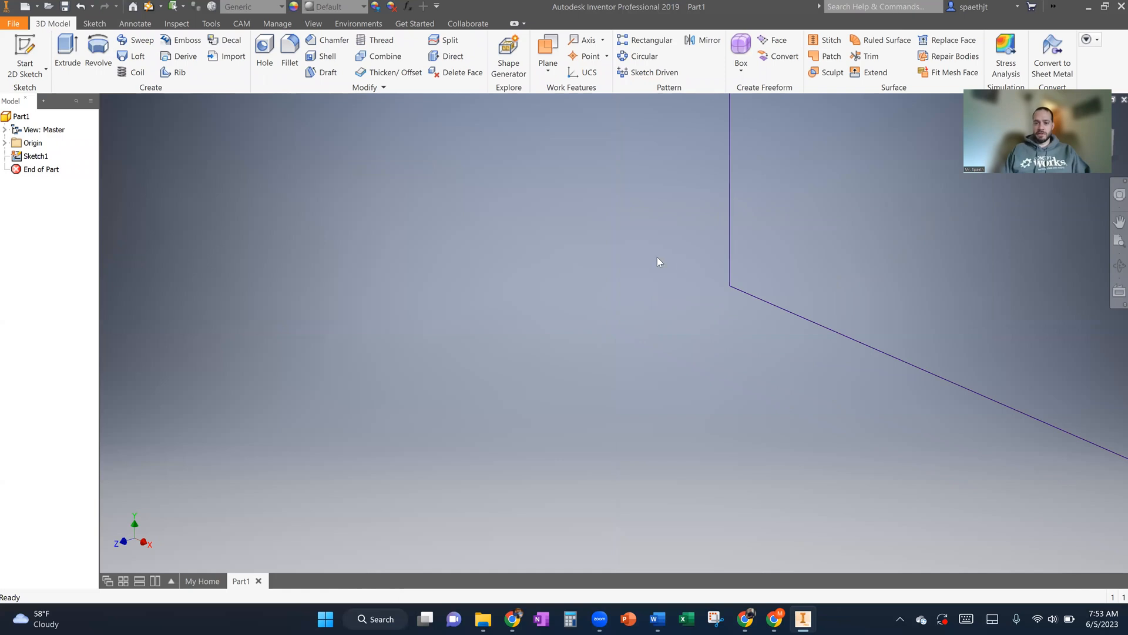
- Extrude the rectangle 0.75 in backward from the sketch plane, using the second direction option
{"action": "left_click", "coordinate": [68, 54]}
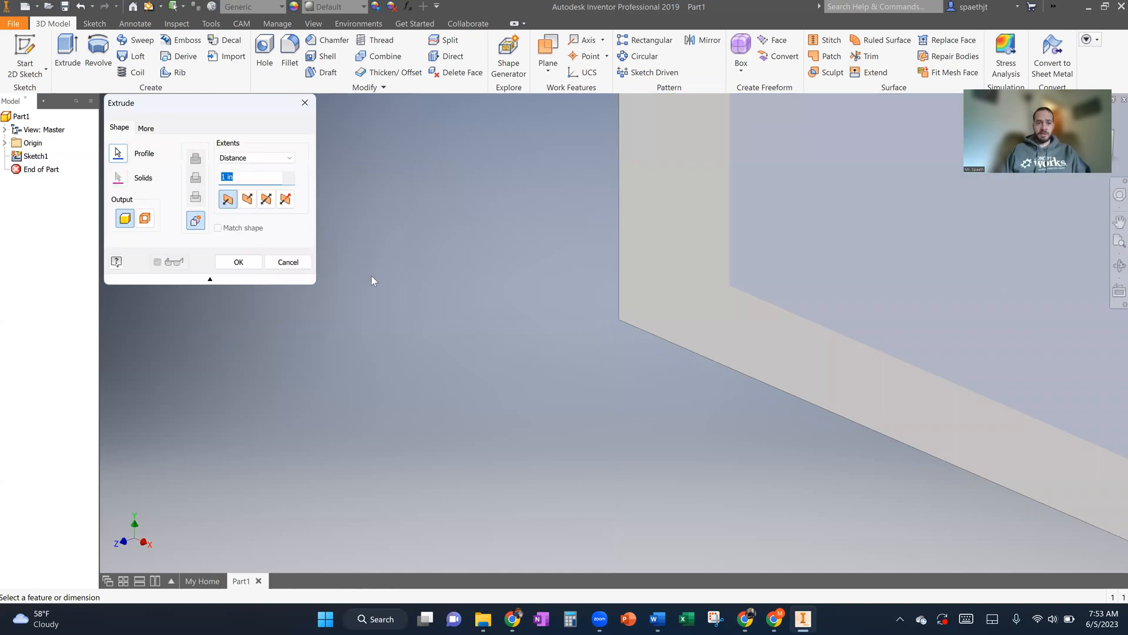
{"action": "left_click", "coordinate": [248, 201]}
{"action": "type", "text": ".75"}
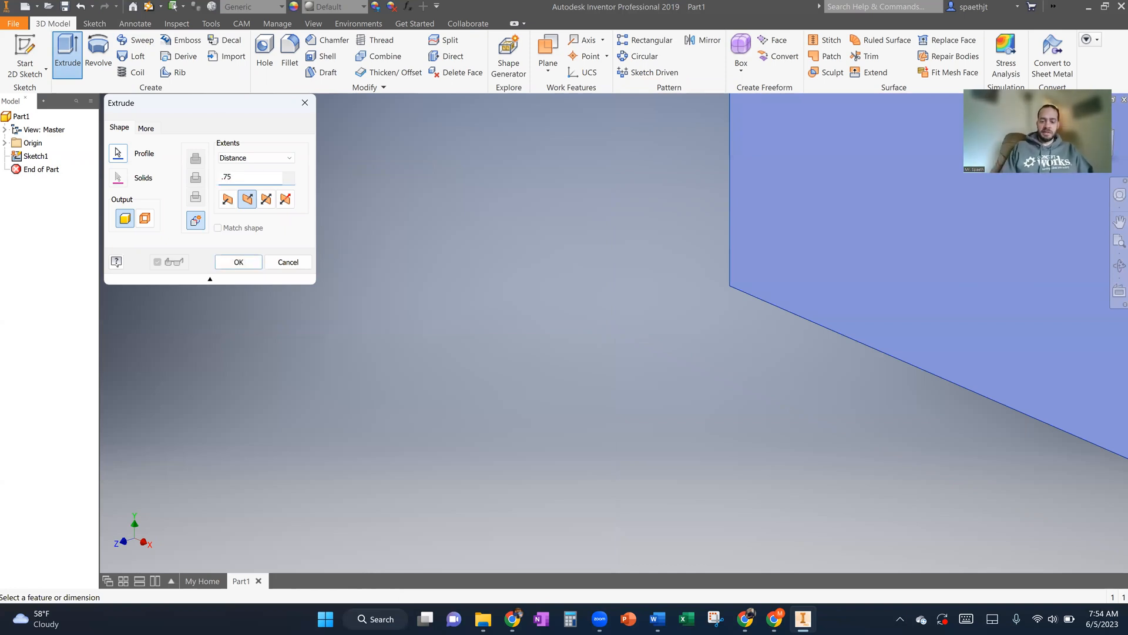
{"action": "left_click", "coordinate": [238, 262]}
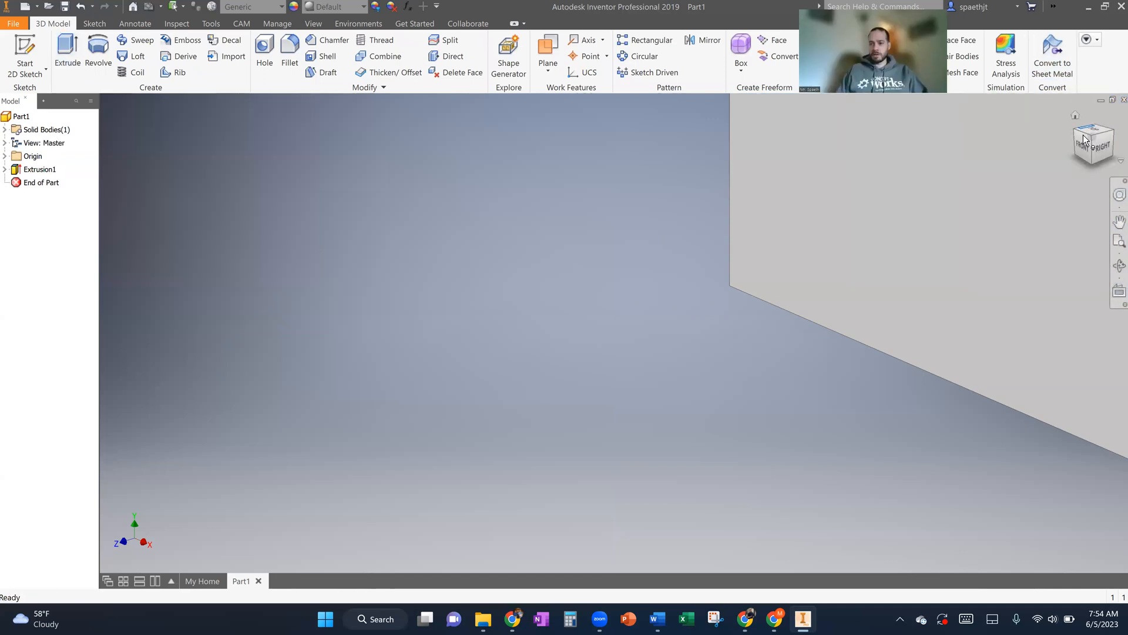
- Start a sketch on the plate's large front face and lay out a text box across most of it
{"action": "left_click", "coordinate": [1093, 141]}
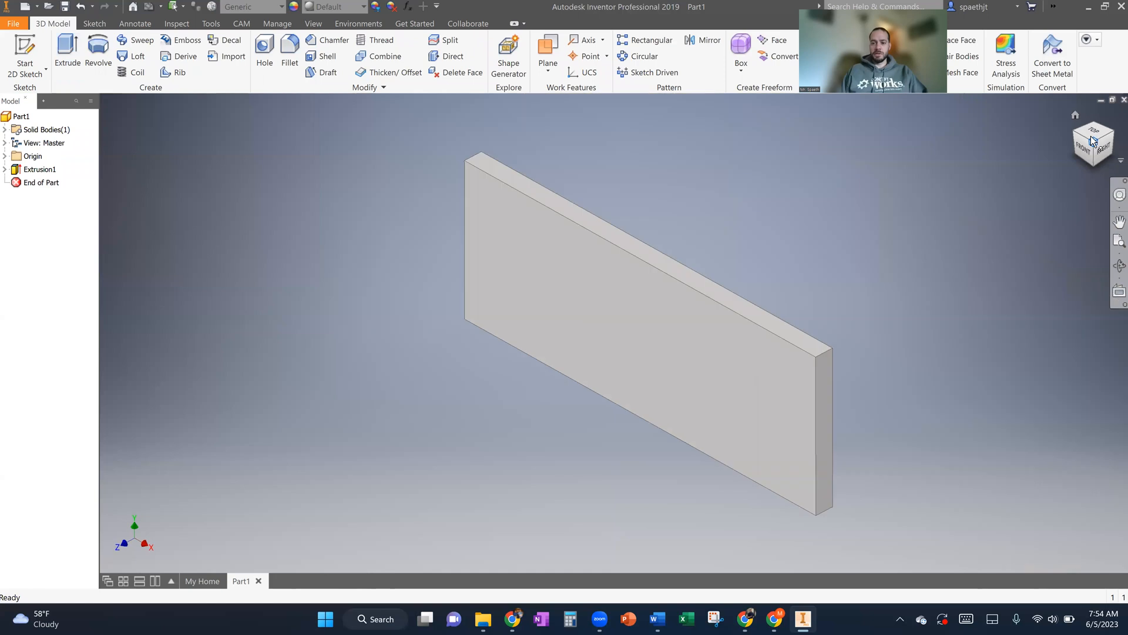
{"action": "left_click", "coordinate": [29, 56]}
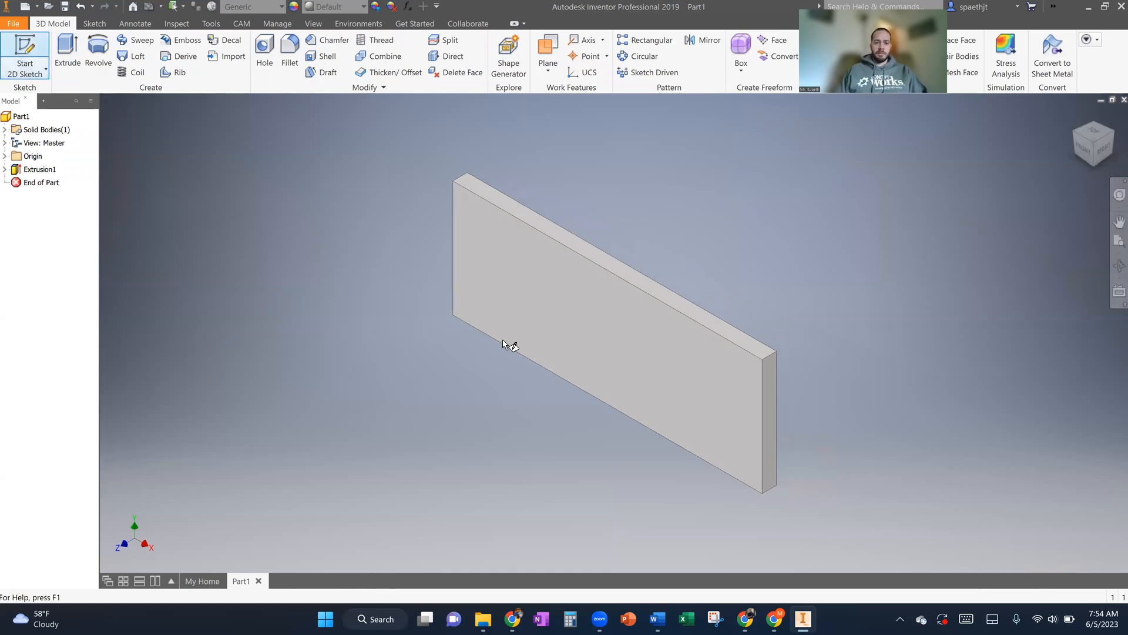
{"action": "left_click", "coordinate": [619, 356]}
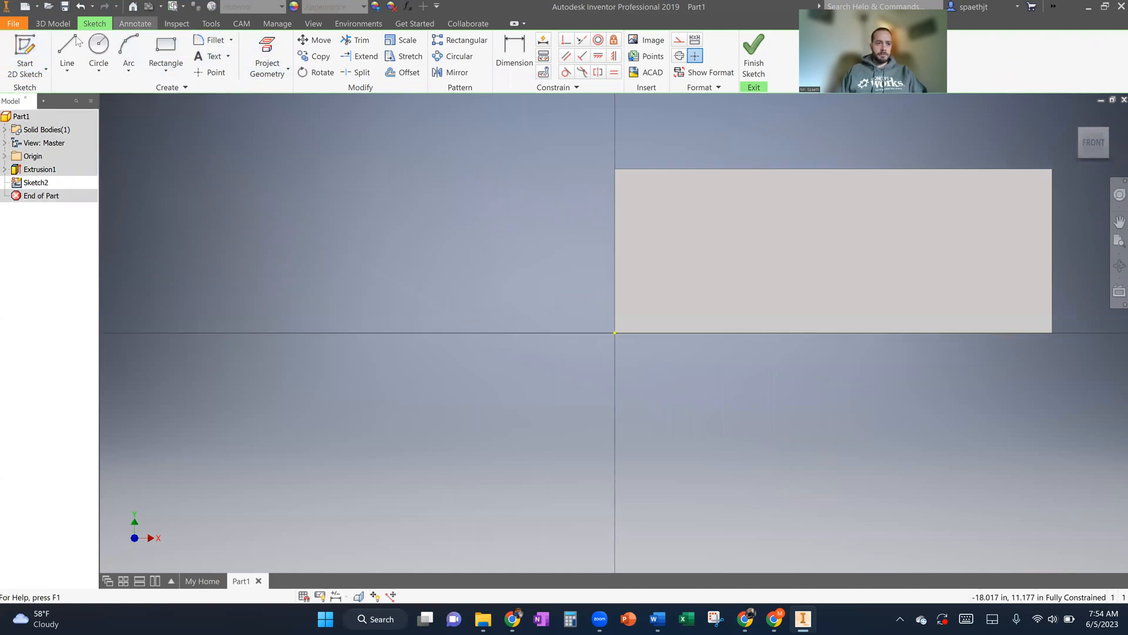
{"action": "left_click", "coordinate": [212, 56]}
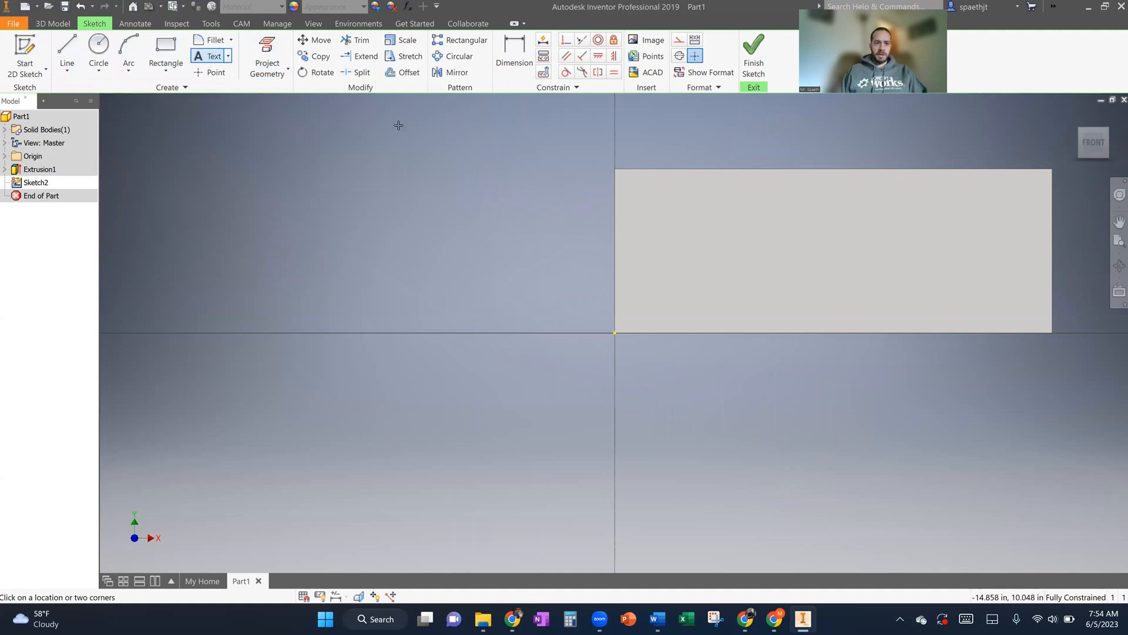
{"action": "left_click", "coordinate": [667, 203]}
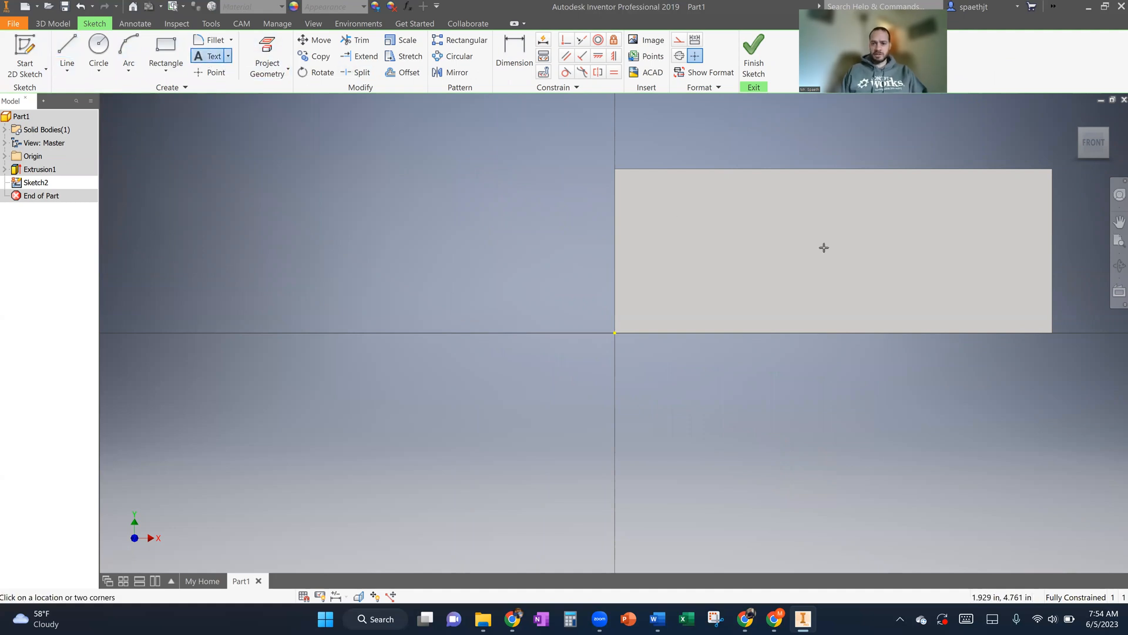
{"action": "left_click", "coordinate": [988, 295]}
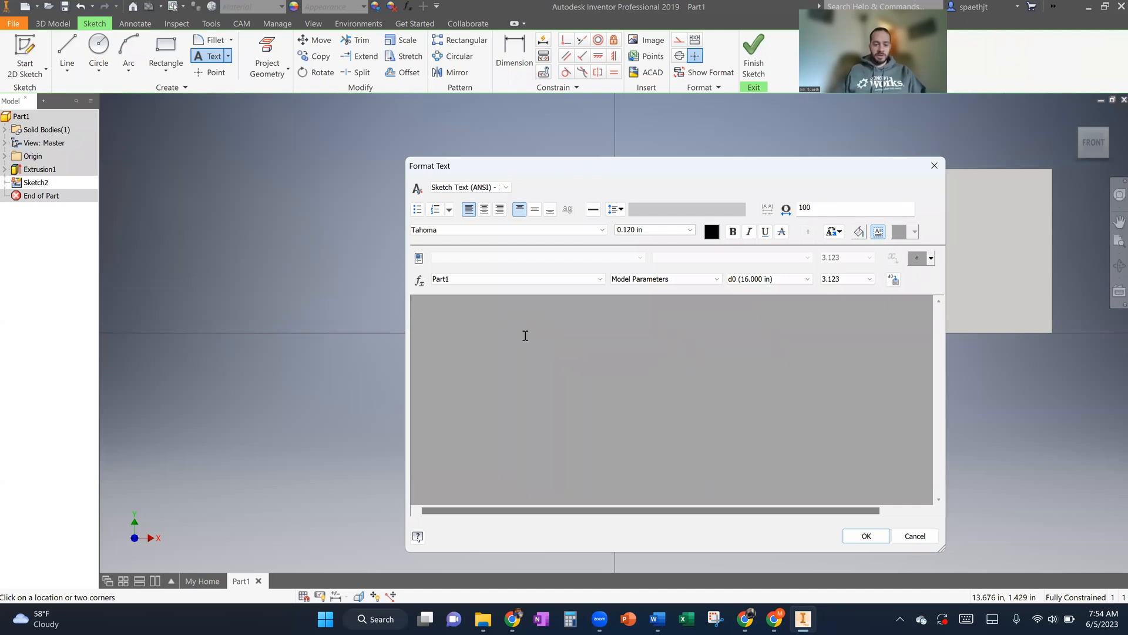
- Enter the person's title and surname as the sketch text and set its text height to 2 in
{"action": "type", "text": "r. Spaeth"}
{"action": "key", "text": "ctrl+a"}
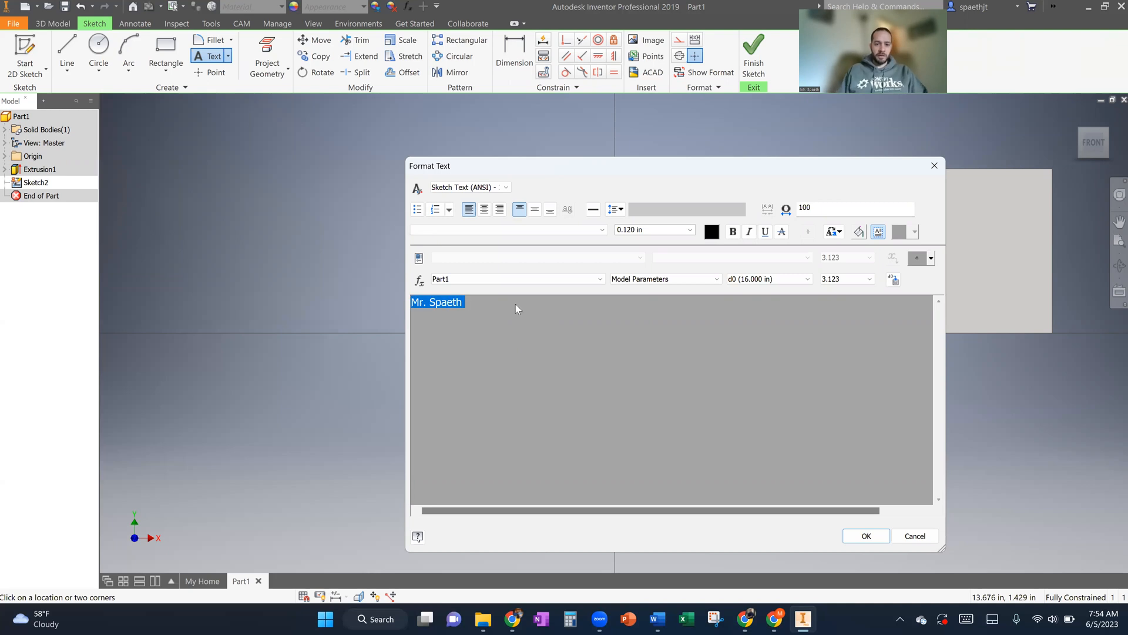
{"action": "double_click", "coordinate": [637, 229]}
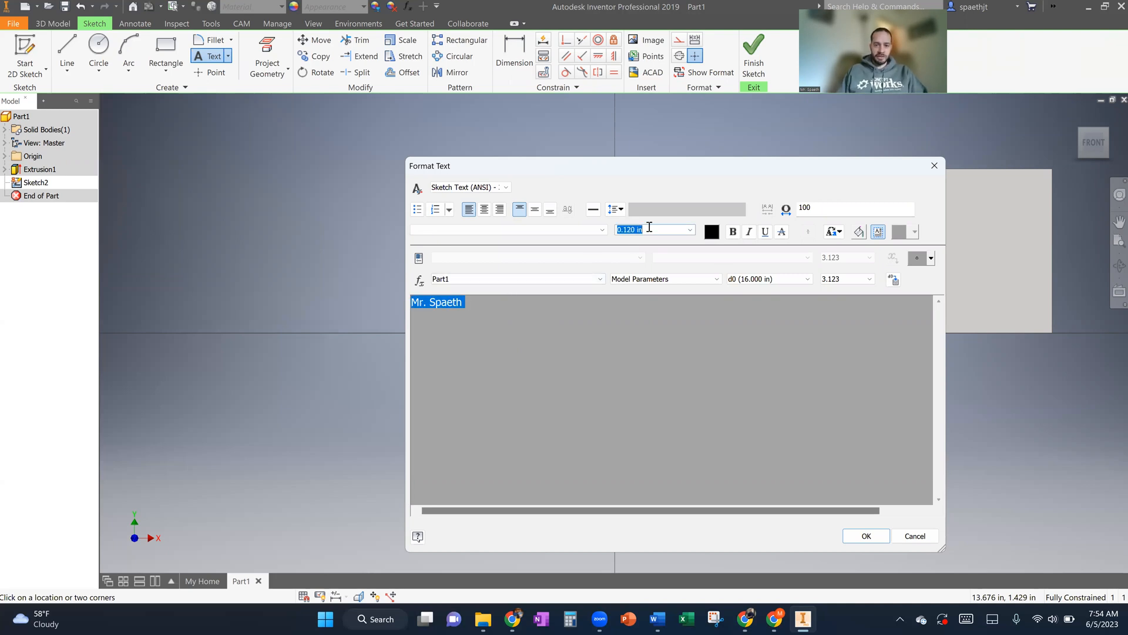
{"action": "type", "text": "2."}
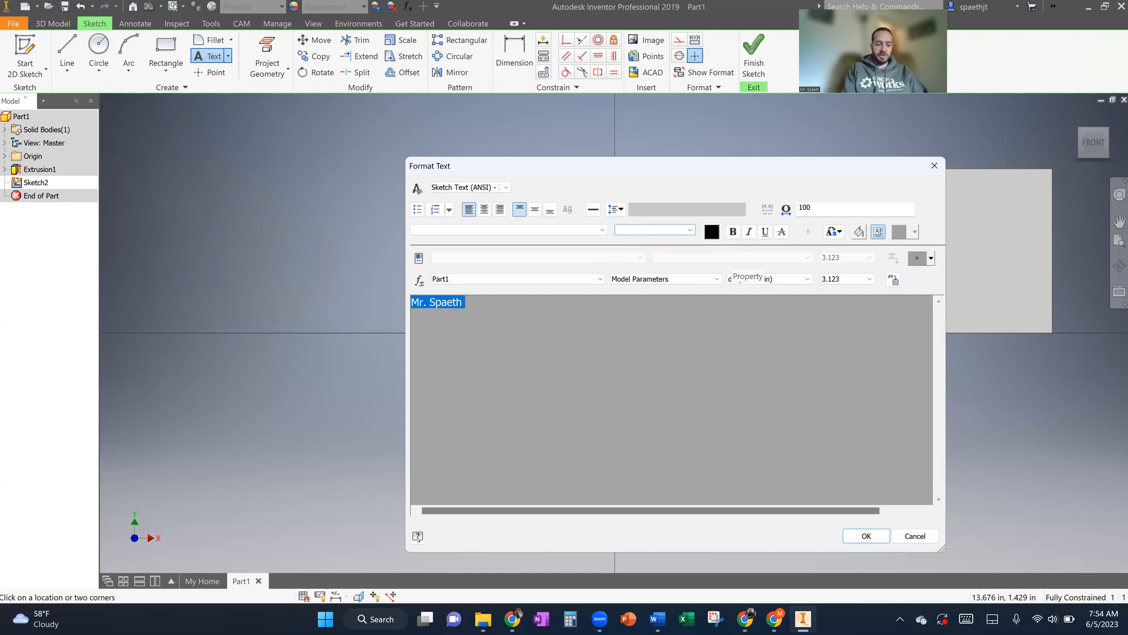
{"action": "key", "text": "Return"}
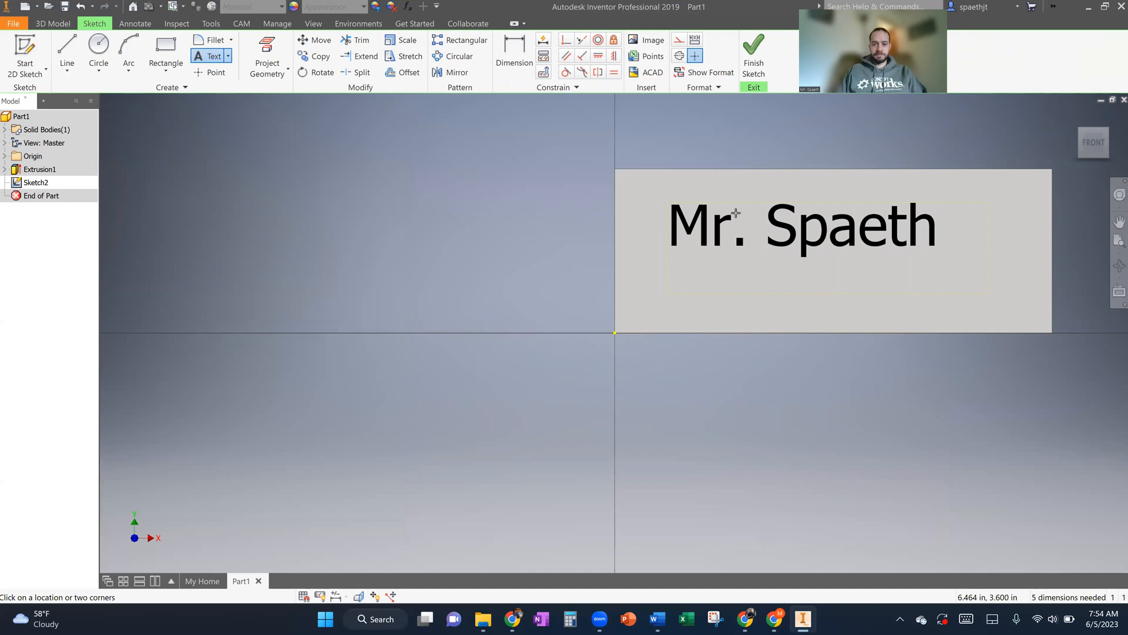
- Move the name text slightly right and down toward the middle of the plate, and finish the sketch
{"action": "key", "text": "Escape"}
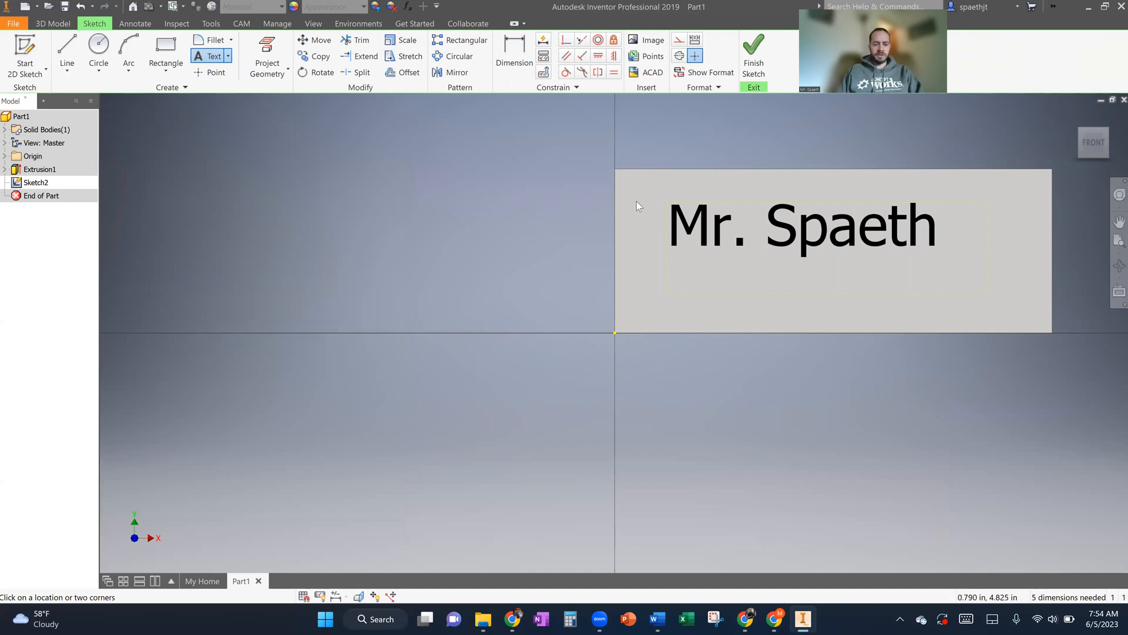
{"action": "left_click_drag", "start_coordinate": [682, 215], "coordinate": [703, 229]}
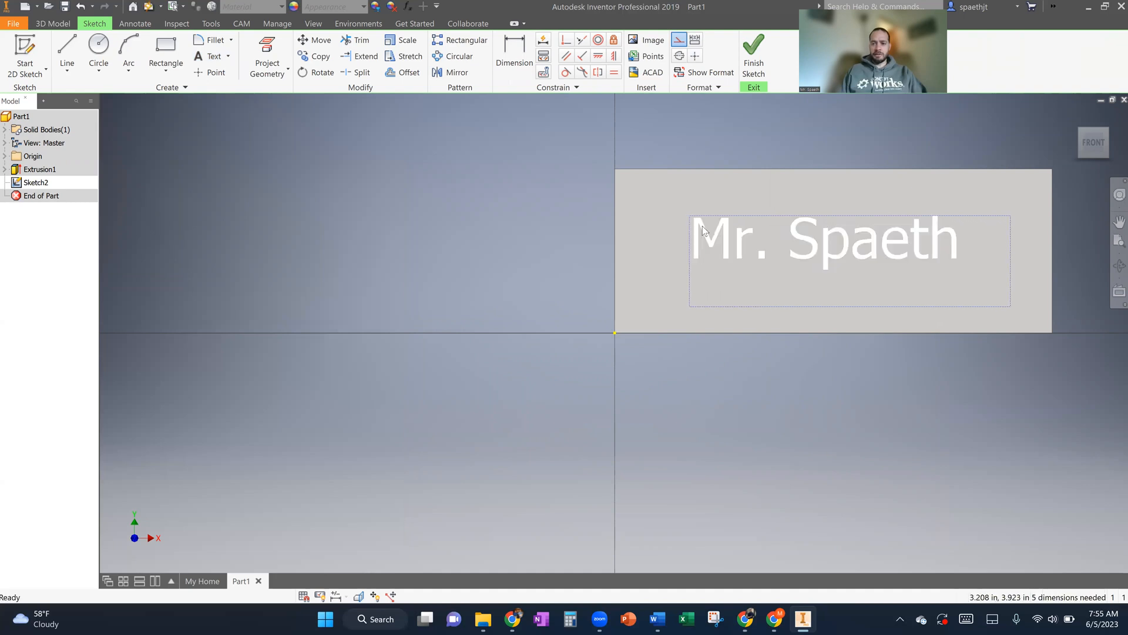
{"action": "left_click", "coordinate": [754, 59]}
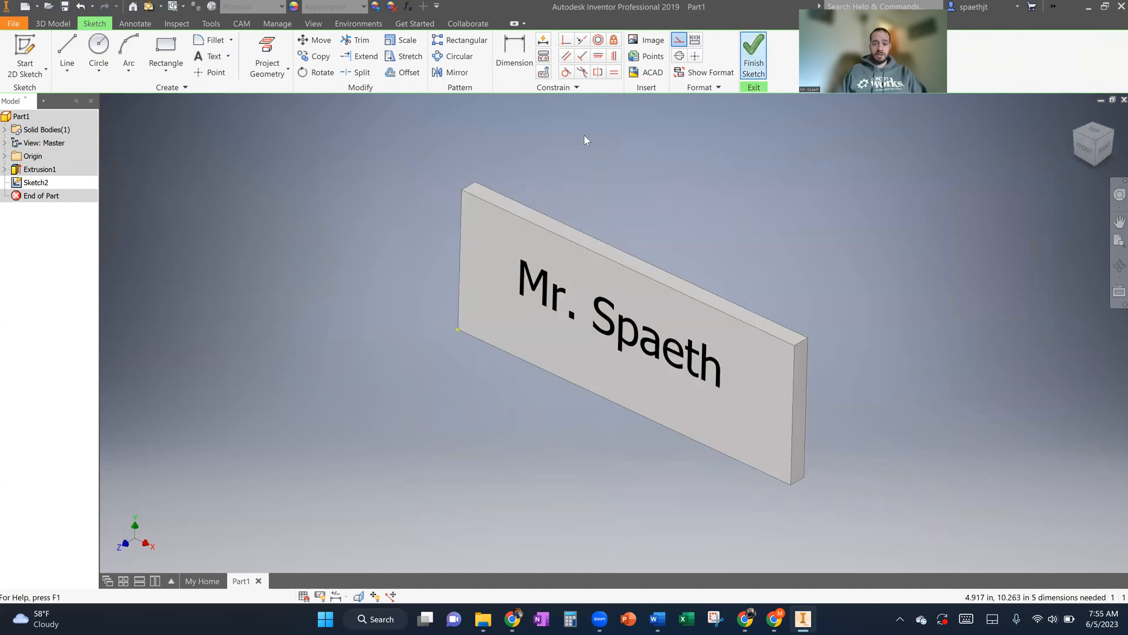
- Extrude the name text as a cut 0.25 in deep into the plate's front face
{"action": "left_click", "coordinate": [66, 52]}
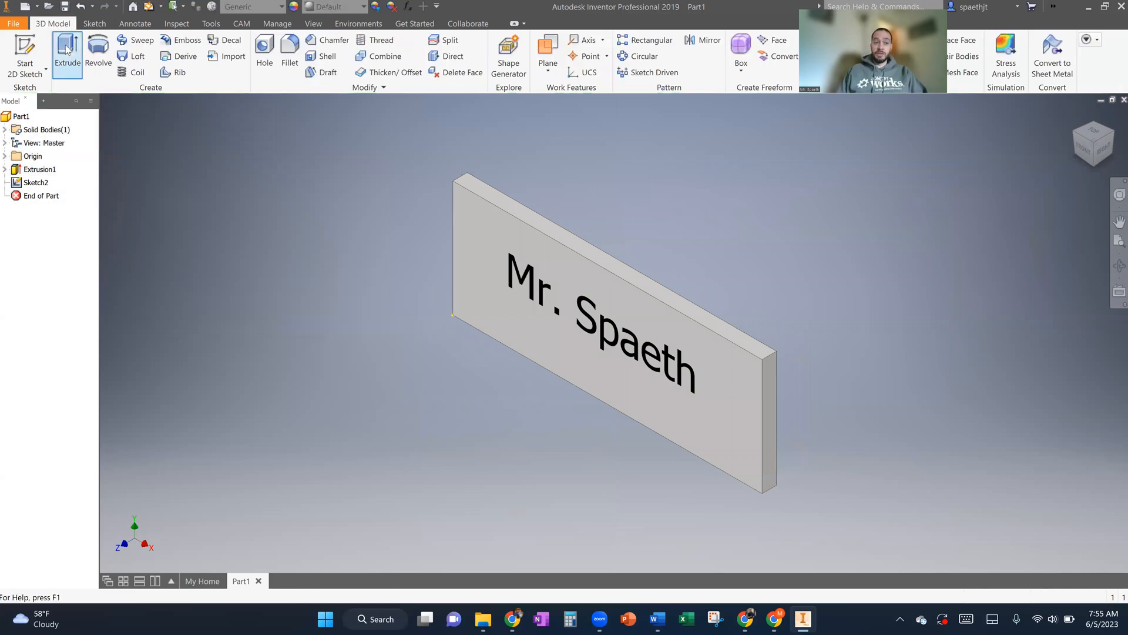
{"action": "left_click", "coordinate": [531, 288]}
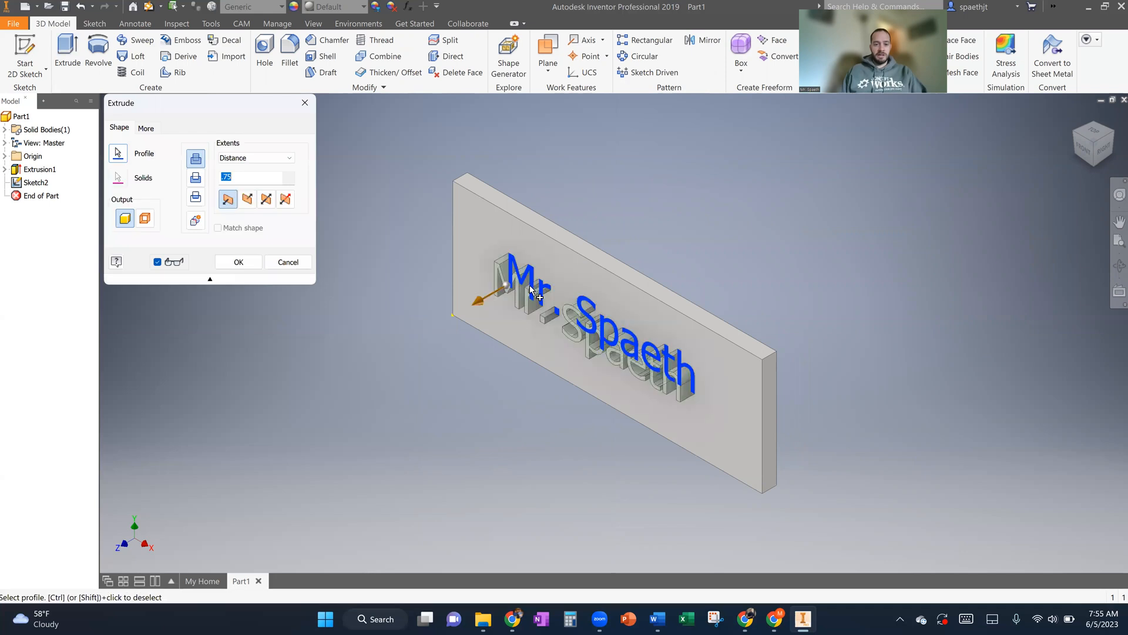
{"action": "left_click", "coordinate": [196, 179]}
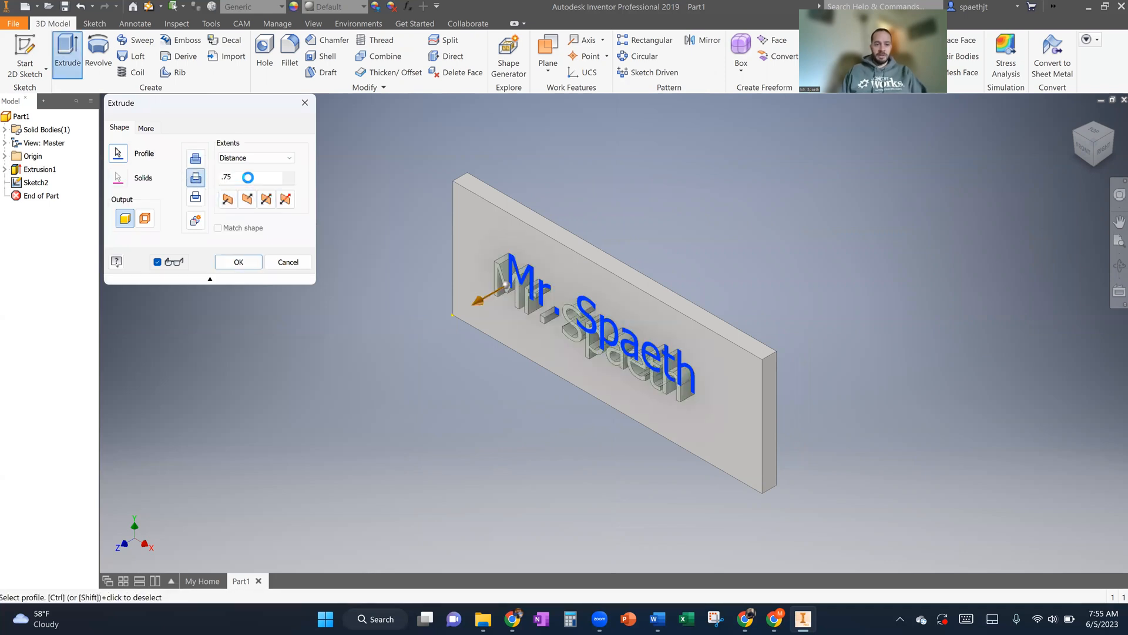
{"action": "left_click_drag", "start_coordinate": [249, 178], "coordinate": [215, 178]}
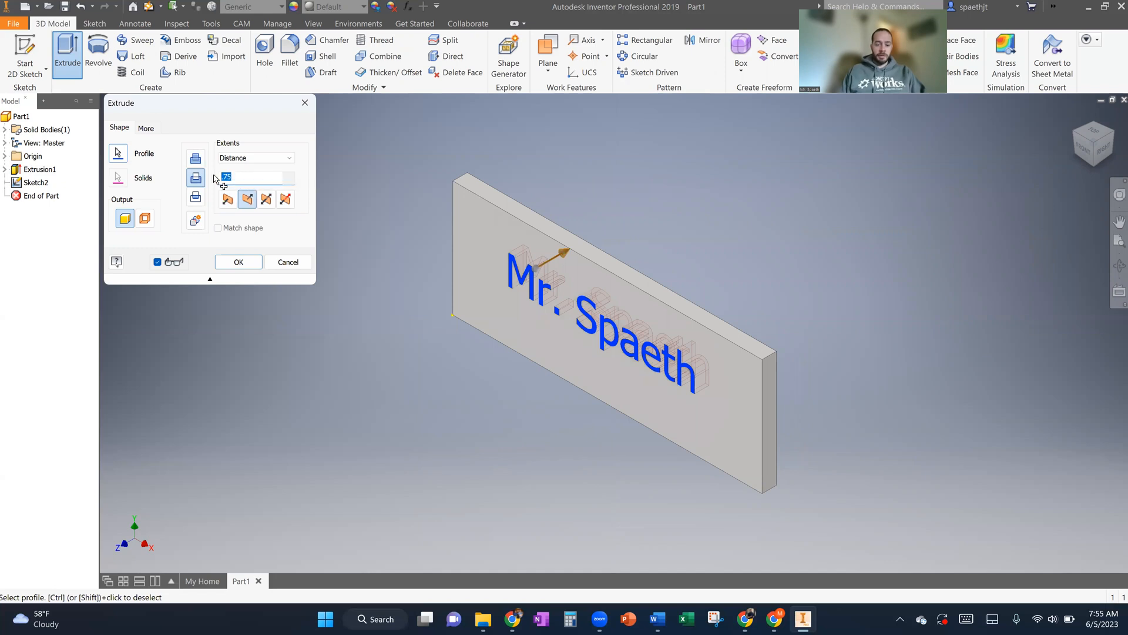
{"action": "type", "text": ".25"}
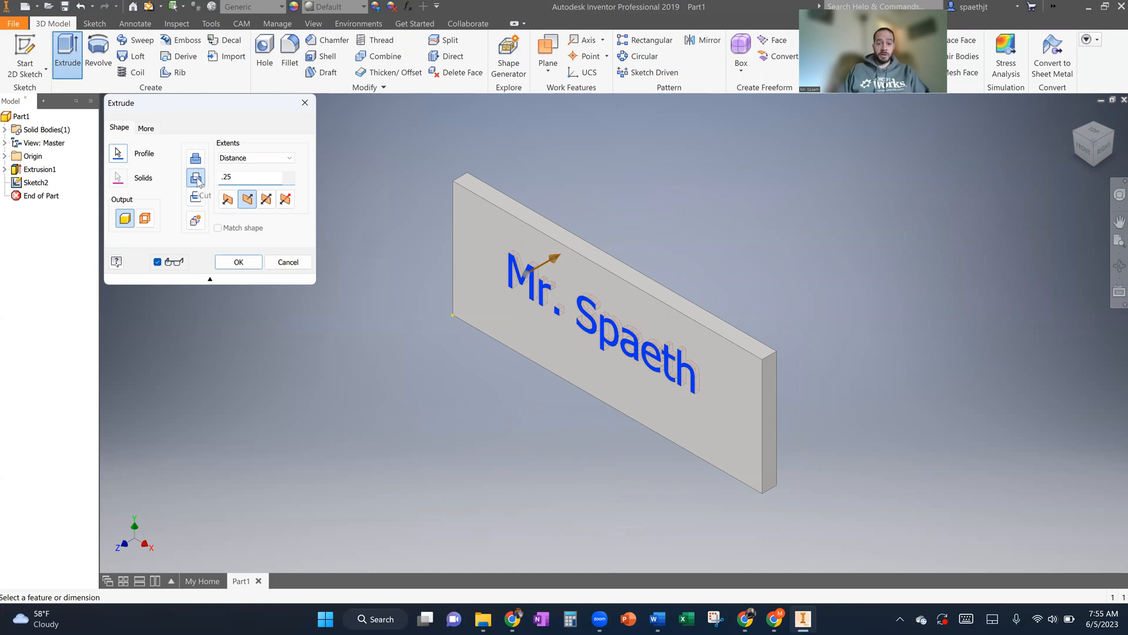
{"action": "left_click", "coordinate": [238, 266]}
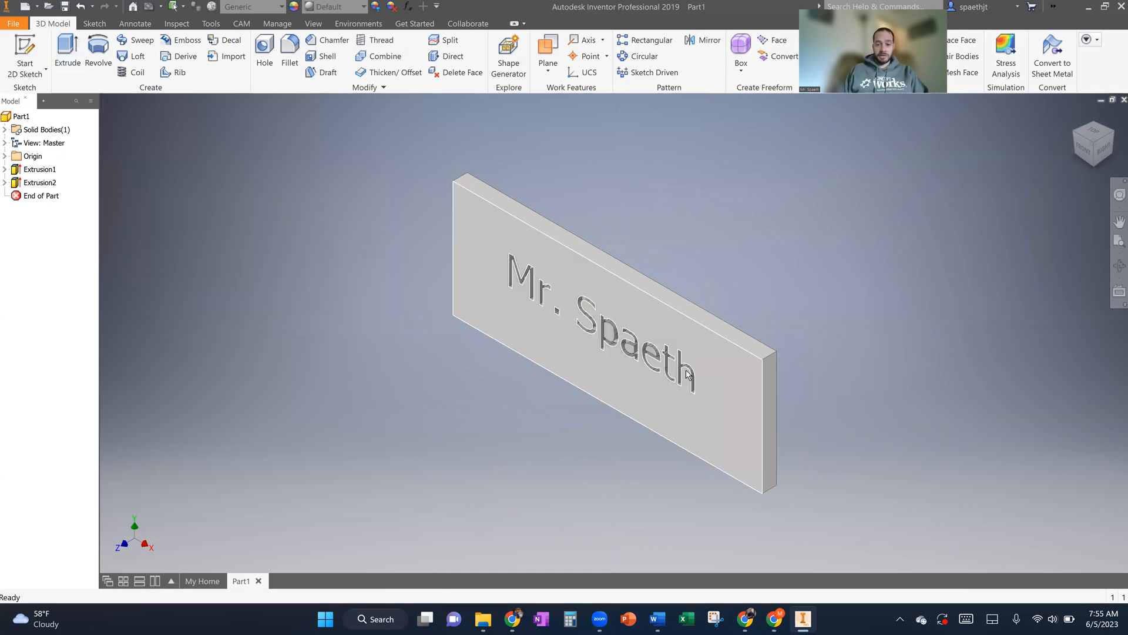
- Create a milling setup with its origin at the lower-left stock corner of the plate's engraved face
{"action": "left_click", "coordinate": [241, 24]}
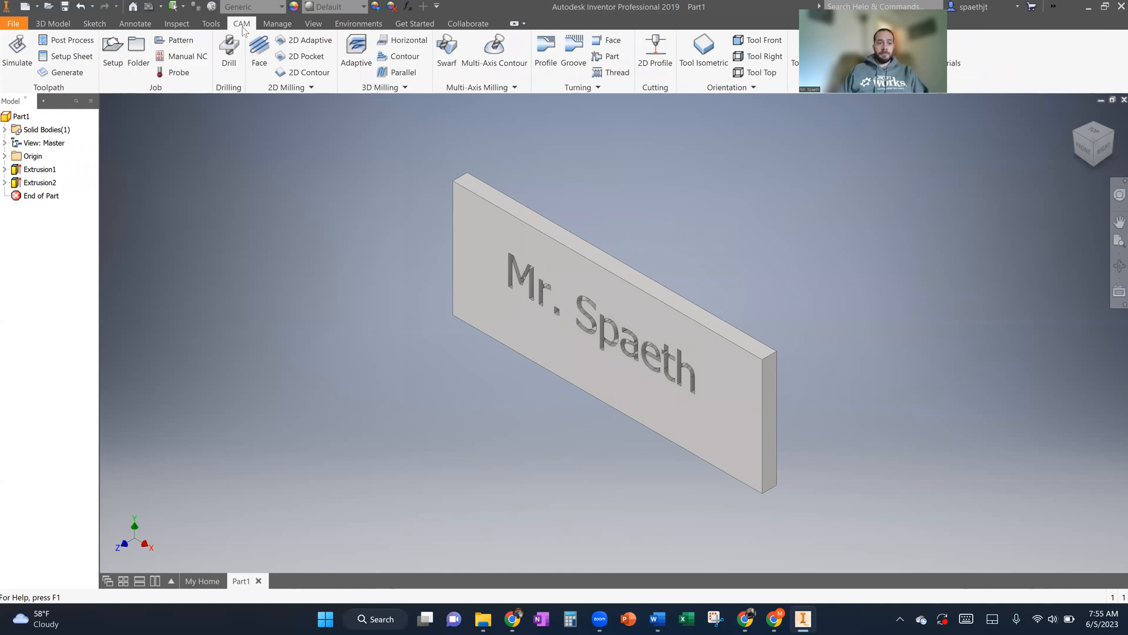
{"action": "left_click", "coordinate": [112, 57]}
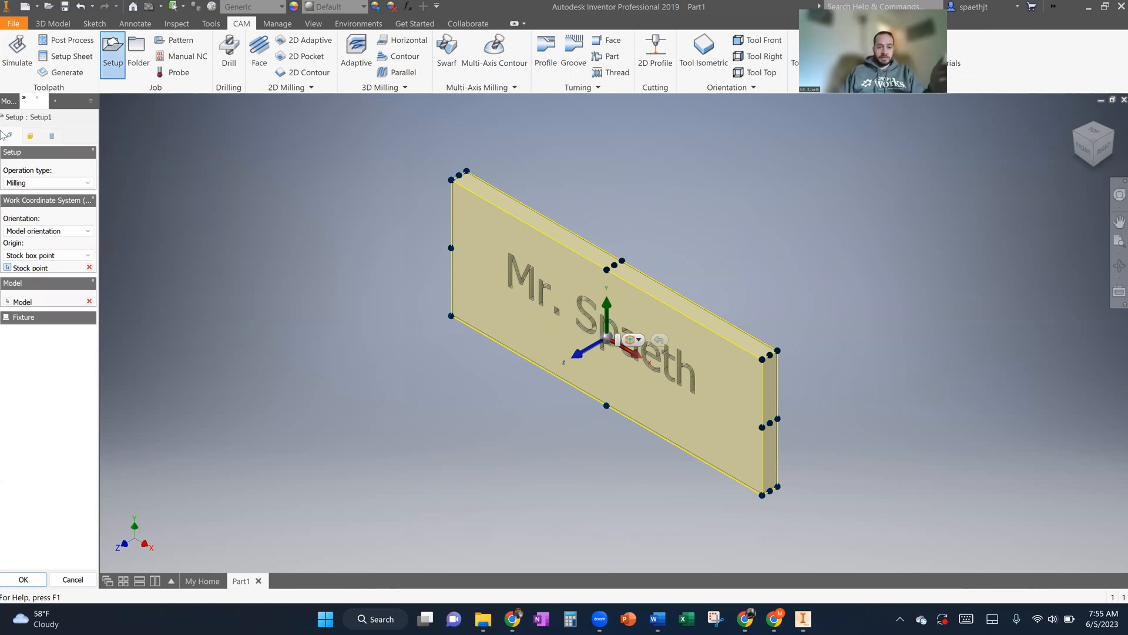
{"action": "left_click", "coordinate": [451, 315]}
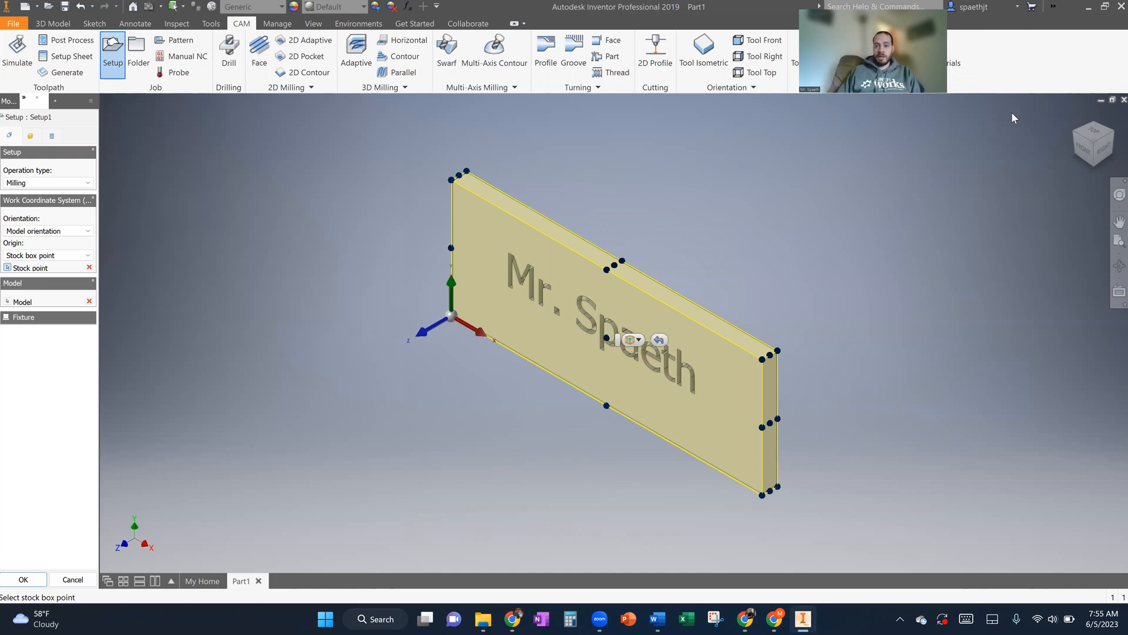
{"action": "left_click", "coordinate": [714, 64]}
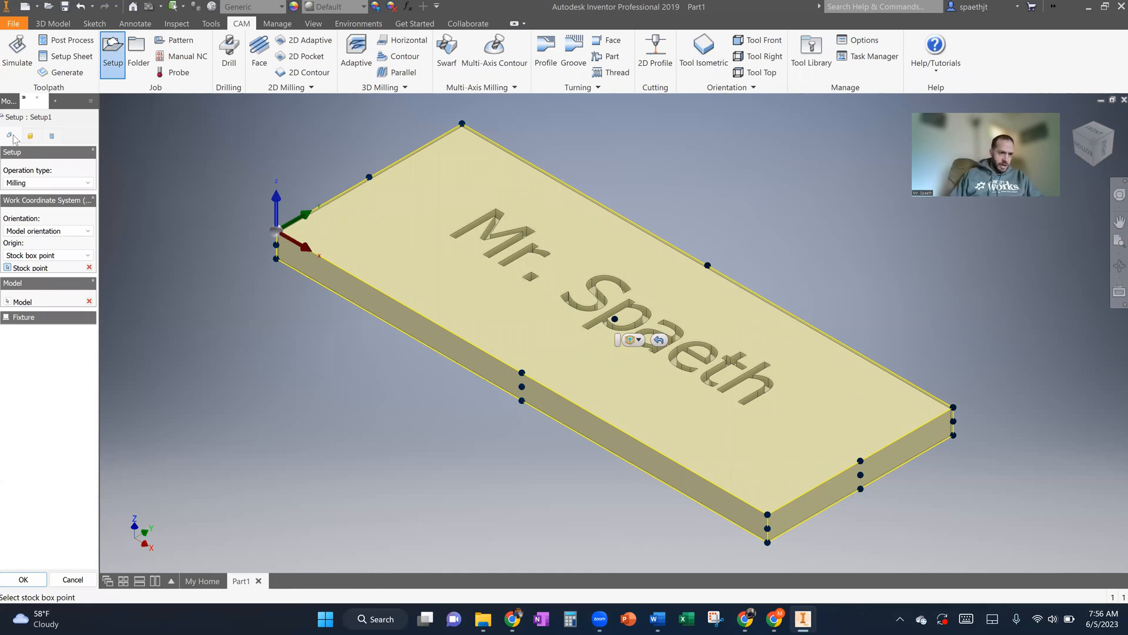
- Set the stock's side and top offsets to 0 in
{"action": "left_click", "coordinate": [32, 136]}
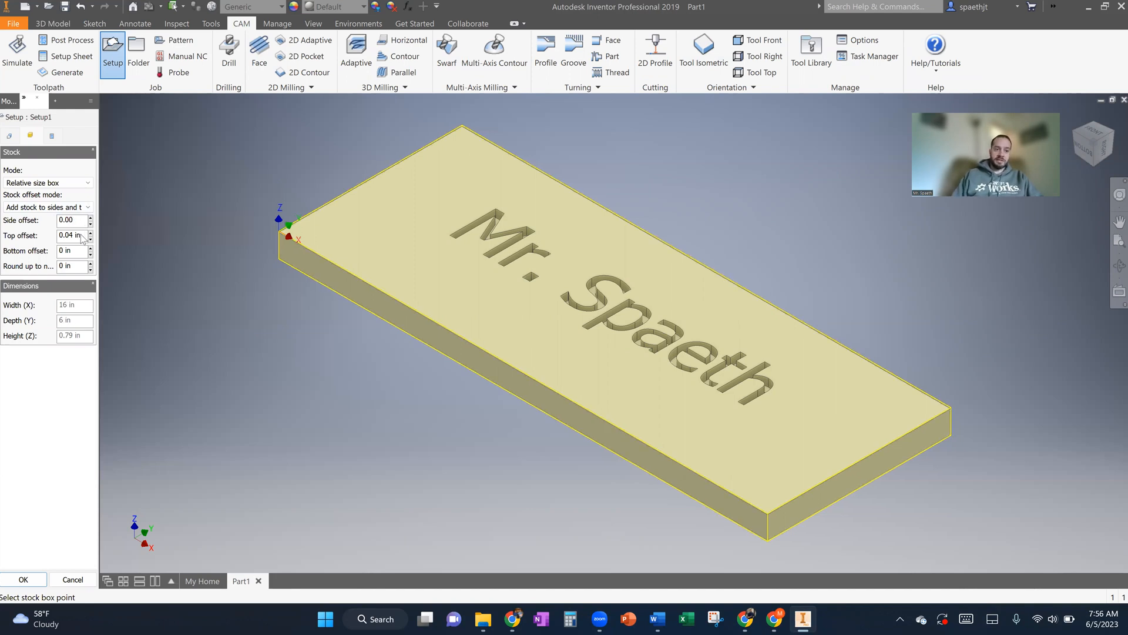
{"action": "left_click", "coordinate": [81, 234]}
{"action": "key", "text": "BackSpace"}
{"action": "key", "text": "BackSpace"}
{"action": "key", "text": "BackSpace"}
{"action": "key", "text": "BackSpace"}
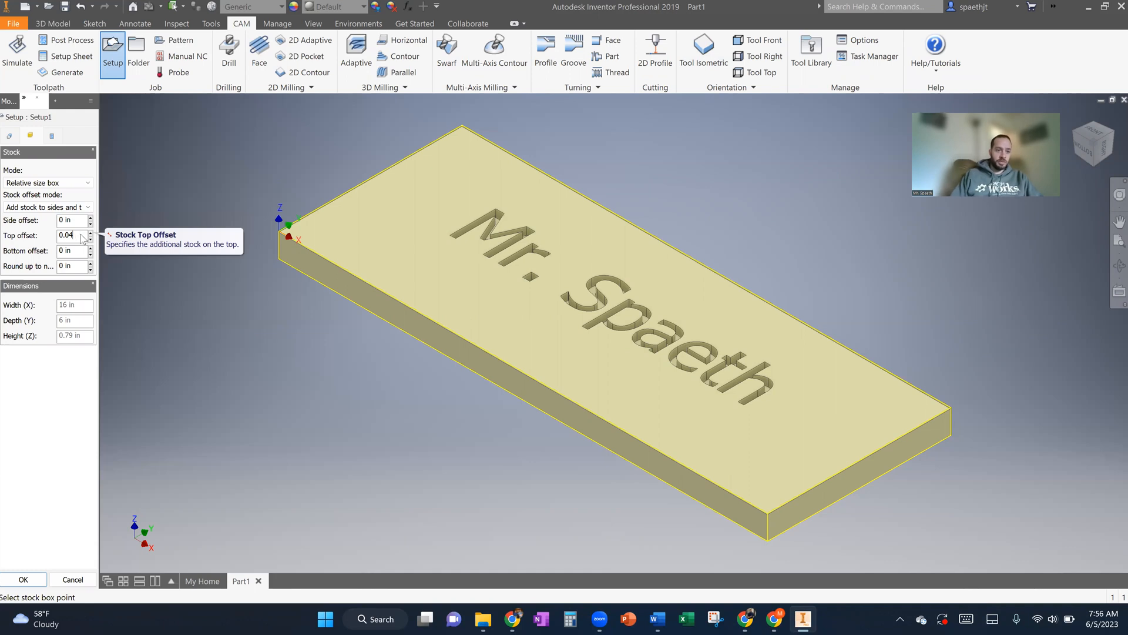
{"action": "type", "text": "0"}
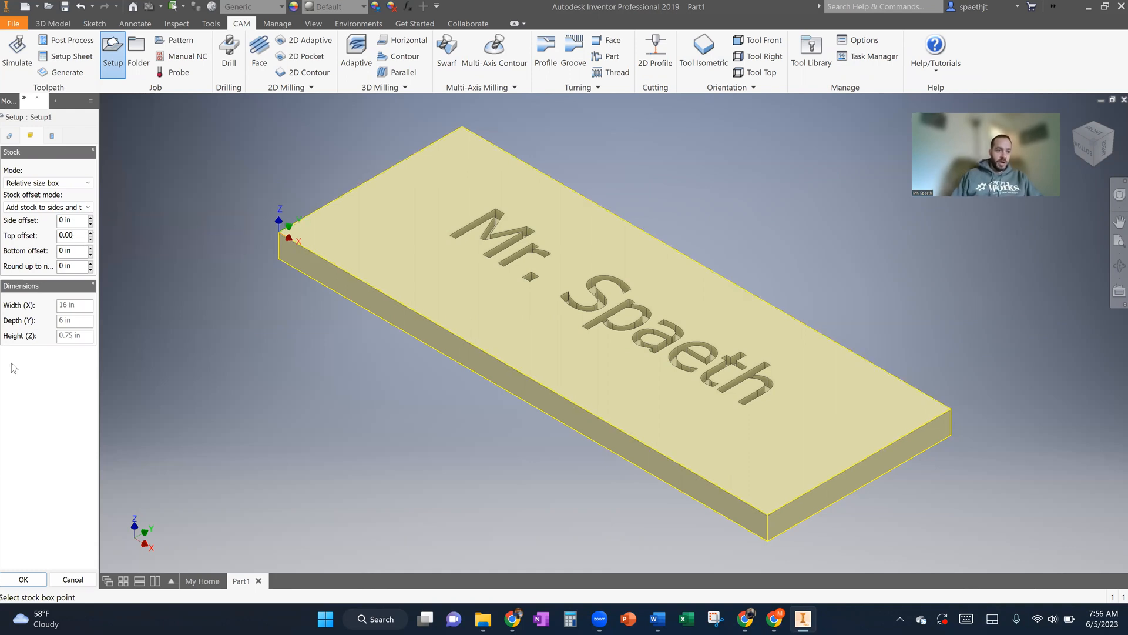
- Make the current top and side stock offsets the defaults and accept the setup
{"action": "right_click", "coordinate": [64, 238]}
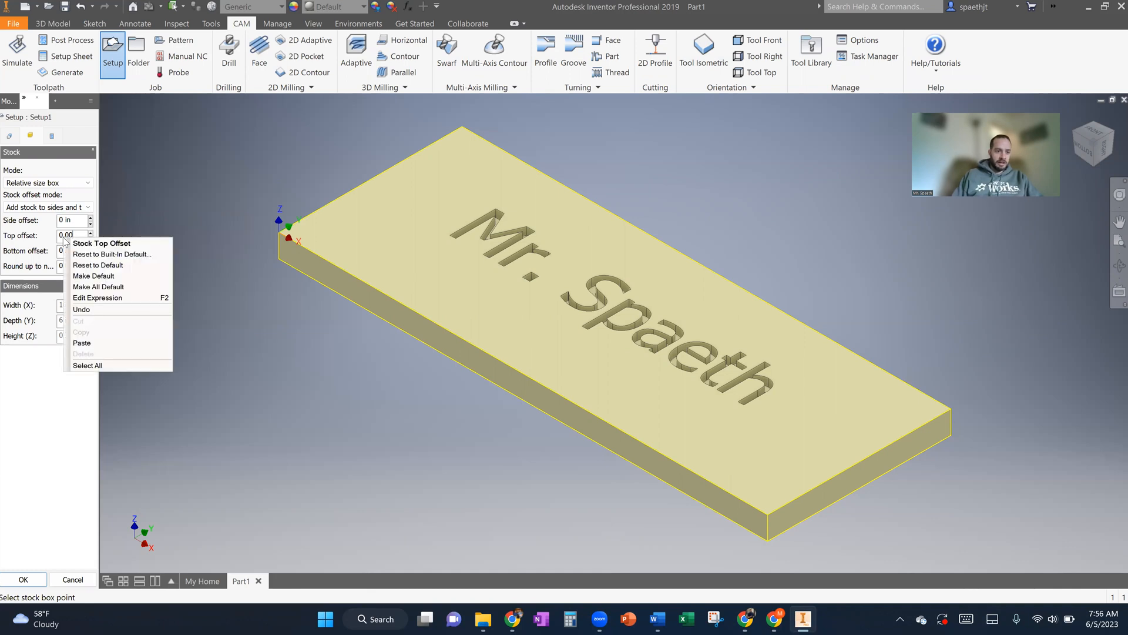
{"action": "left_click", "coordinate": [117, 277]}
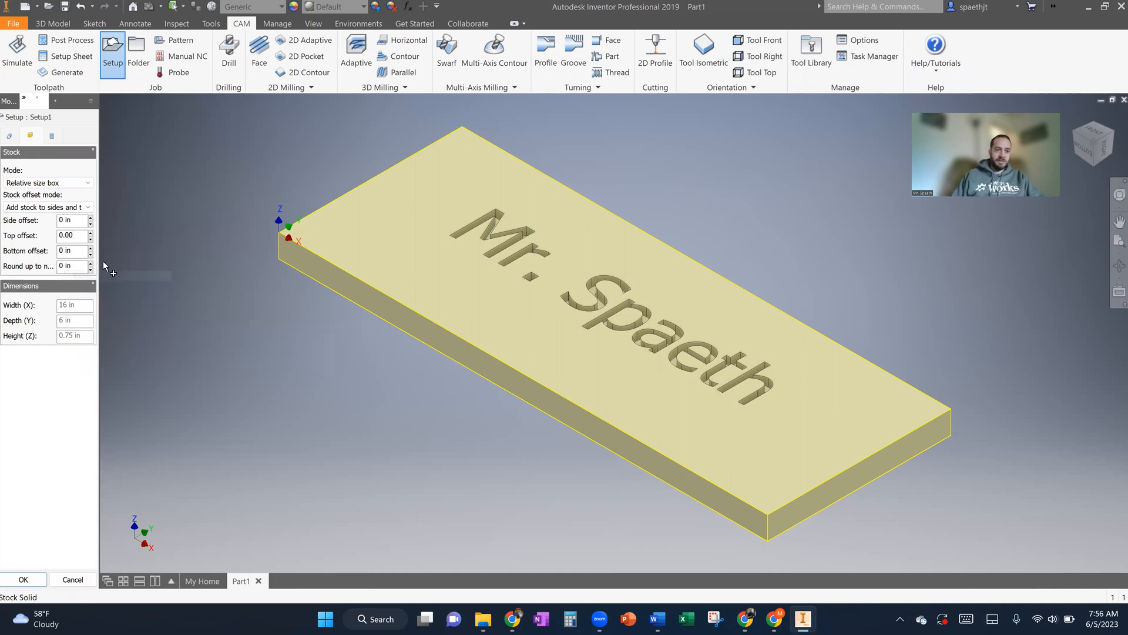
{"action": "right_click", "coordinate": [72, 218]}
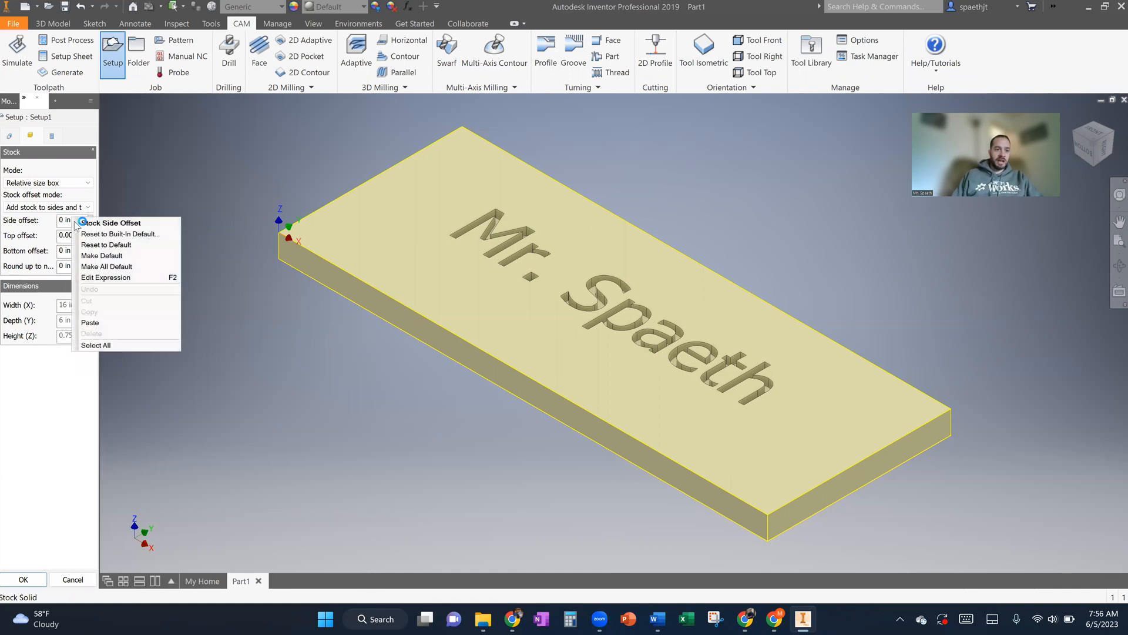
{"action": "left_click", "coordinate": [101, 255]}
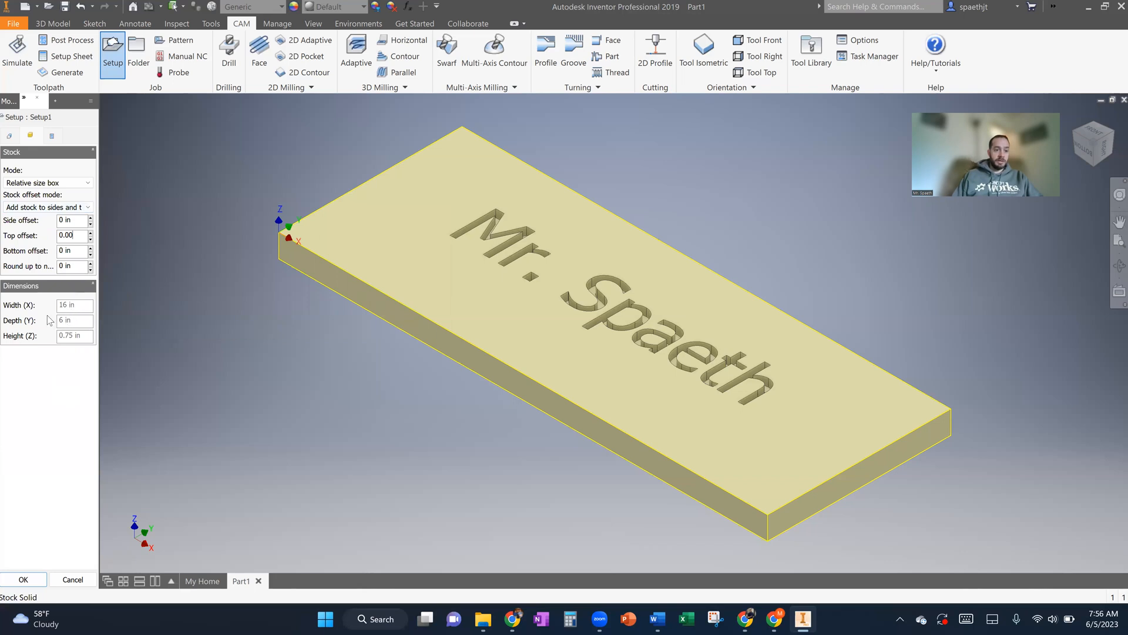
{"action": "left_click", "coordinate": [53, 137]}
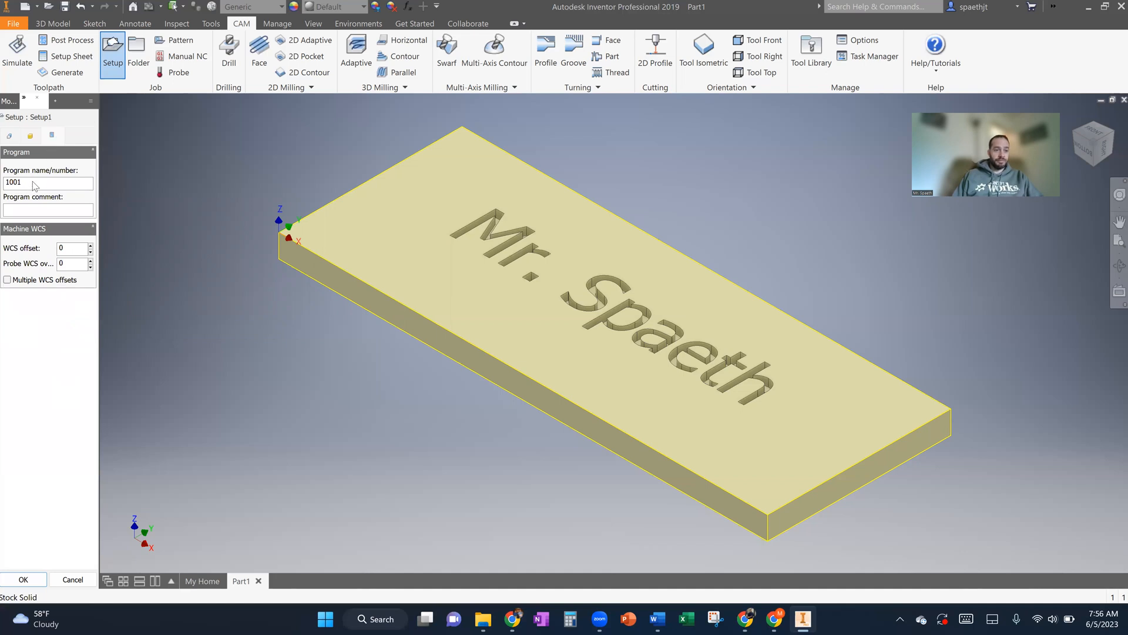
{"action": "left_click", "coordinate": [21, 577]}
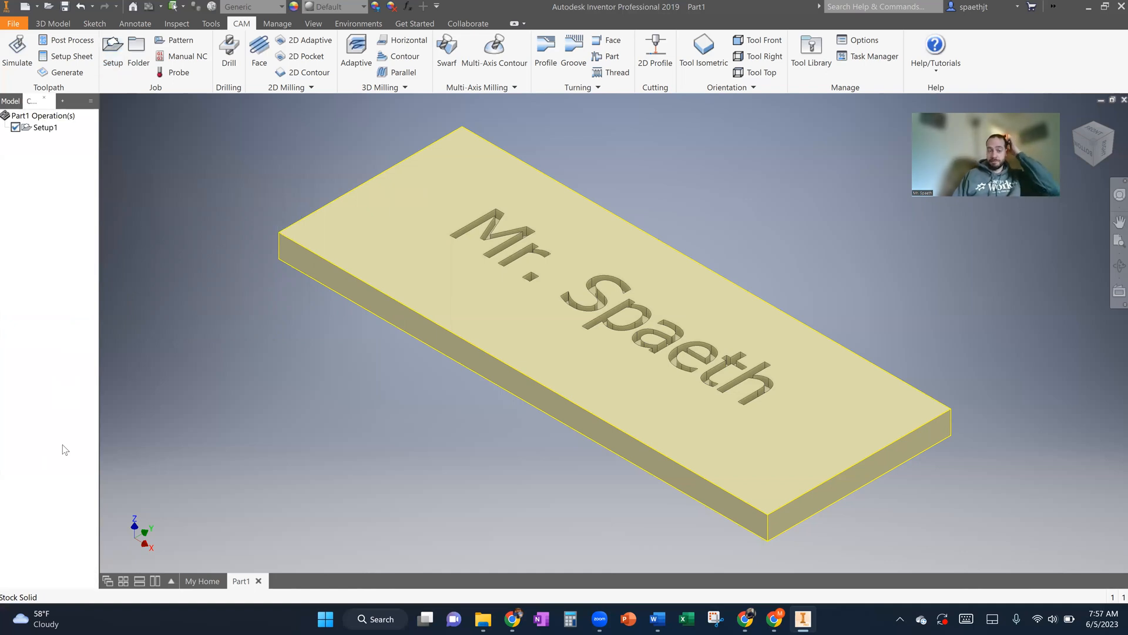
- Start a 2D Engrave operation and assign it a 0.425" 45° chamfer mill from the tool library
{"action": "left_click", "coordinate": [304, 89]}
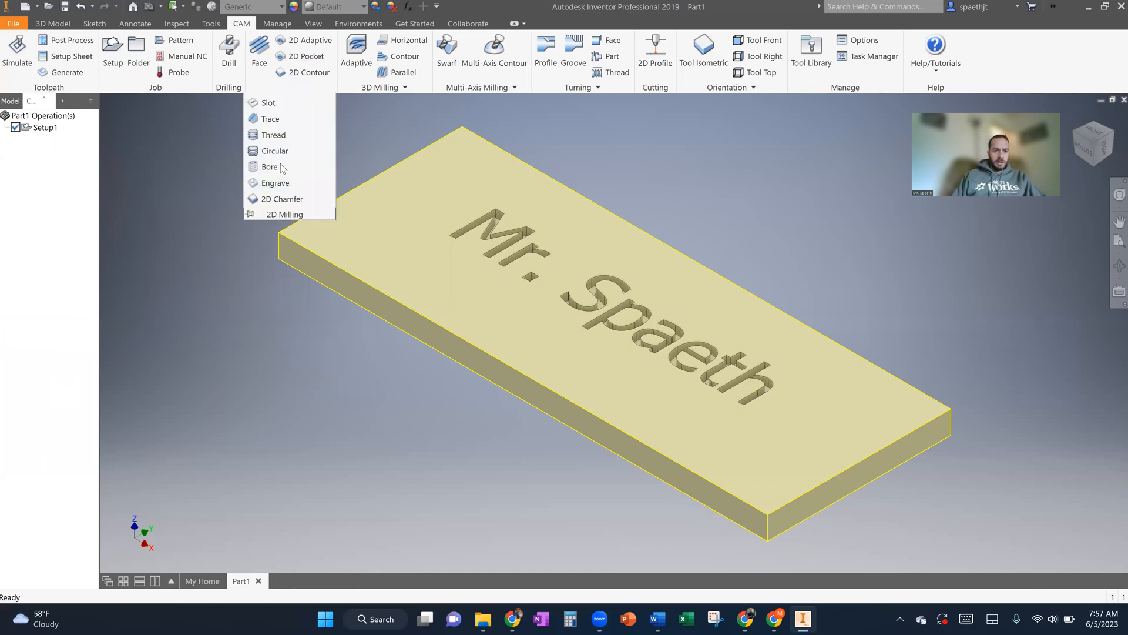
{"action": "left_click", "coordinate": [271, 188]}
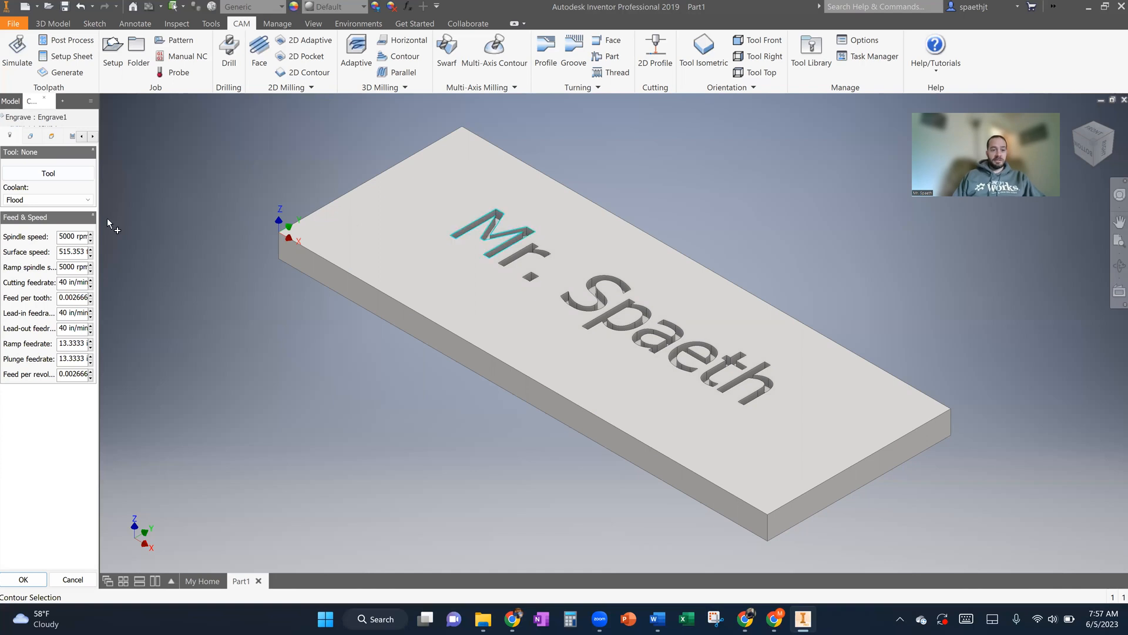
{"action": "left_click", "coordinate": [40, 175]}
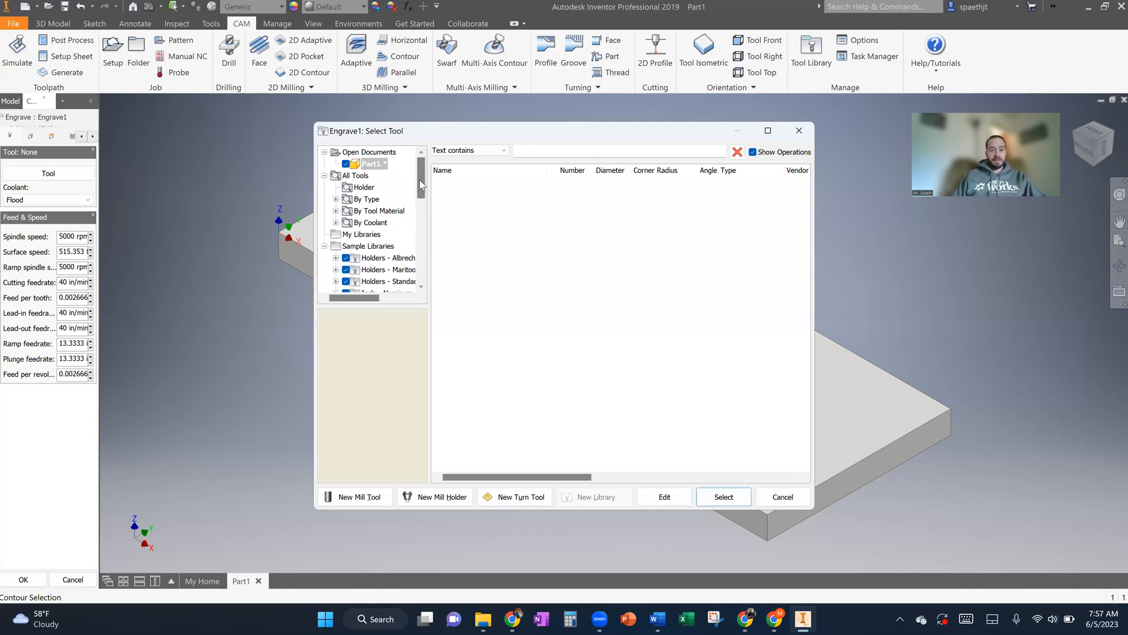
{"action": "mouse_move", "coordinate": [420, 180]}
{"action": "left_mouse_down"}
{"action": "mouse_move", "coordinate": [430, 257]}
{"action": "mouse_move", "coordinate": [422, 179]}
{"action": "left_mouse_up"}
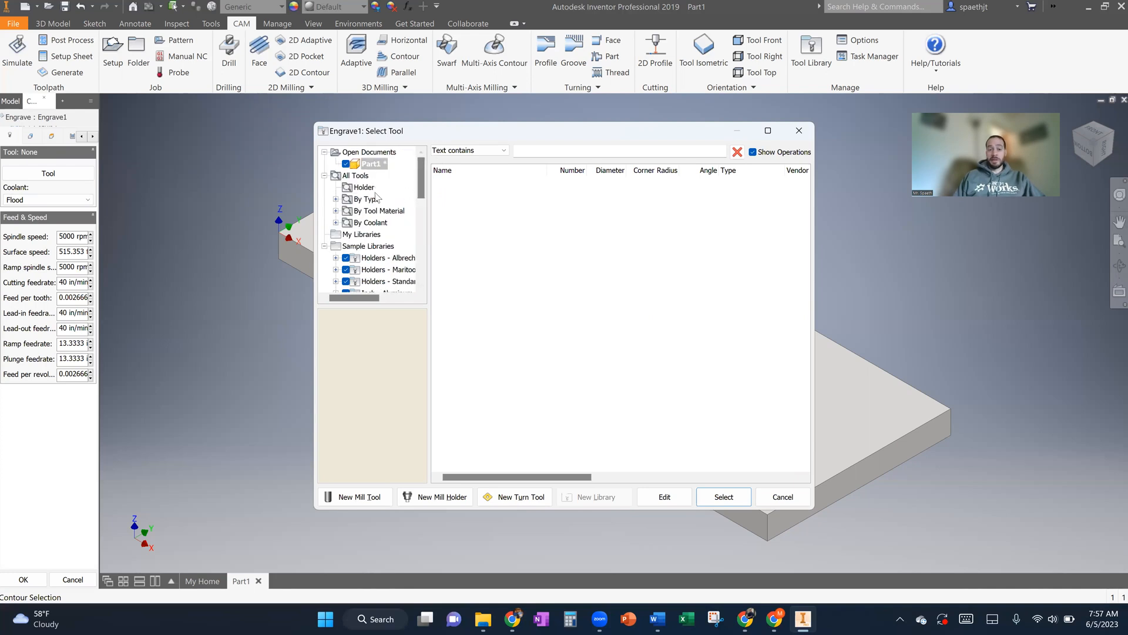
{"action": "left_click", "coordinate": [371, 215]}
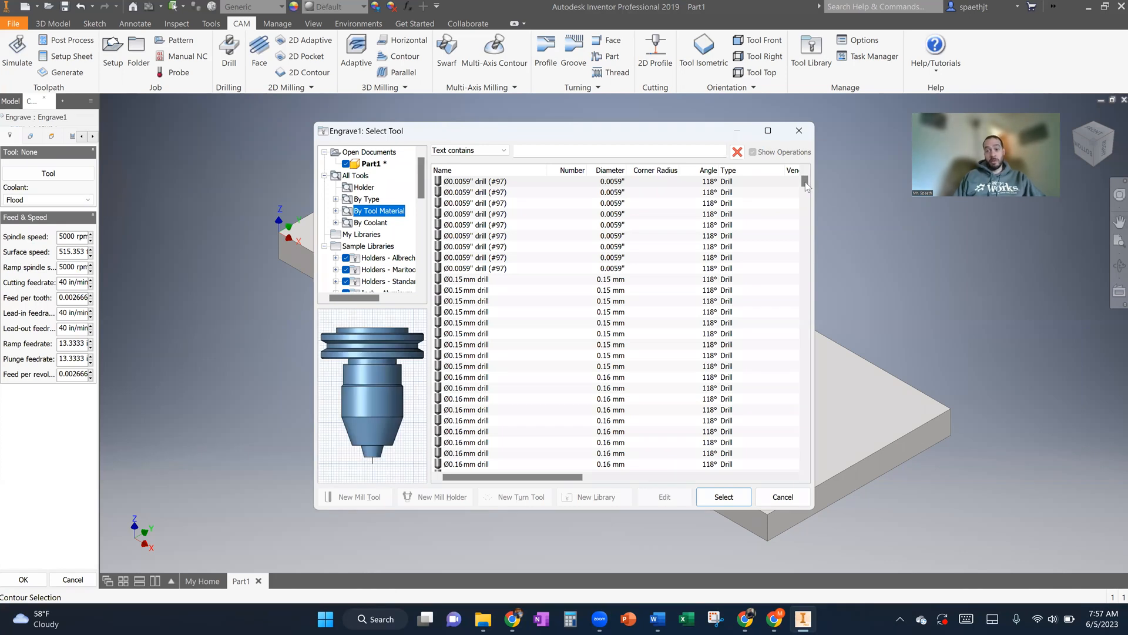
{"action": "left_click_drag", "start_coordinate": [805, 221], "coordinate": [806, 308]}
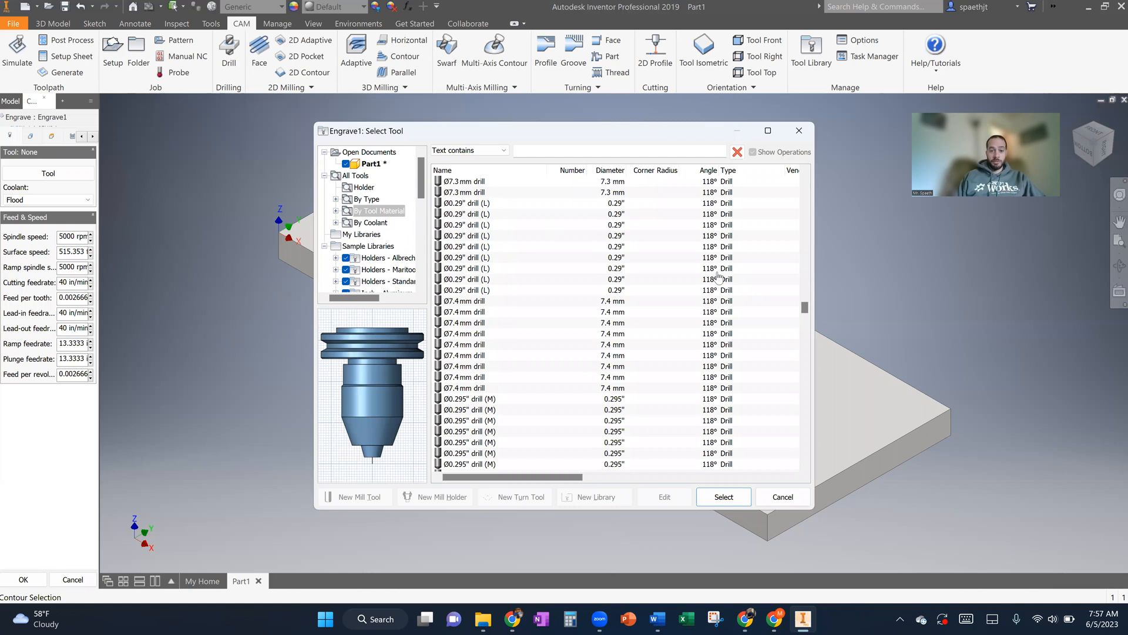
{"action": "left_click_drag", "start_coordinate": [802, 336], "coordinate": [804, 429]}
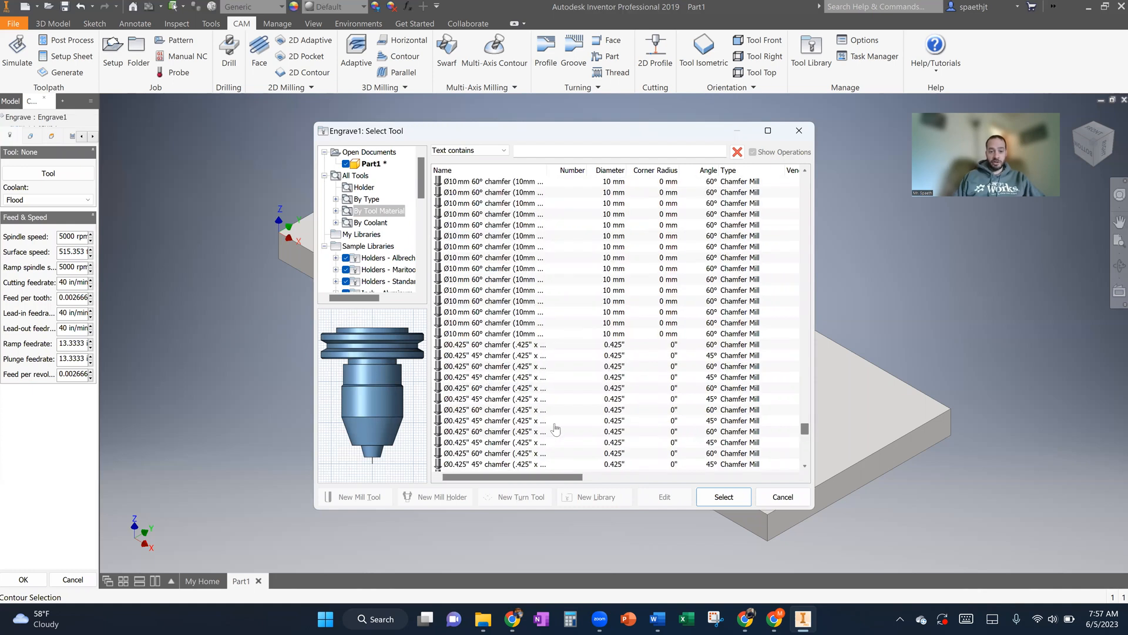
{"action": "left_click", "coordinate": [493, 399]}
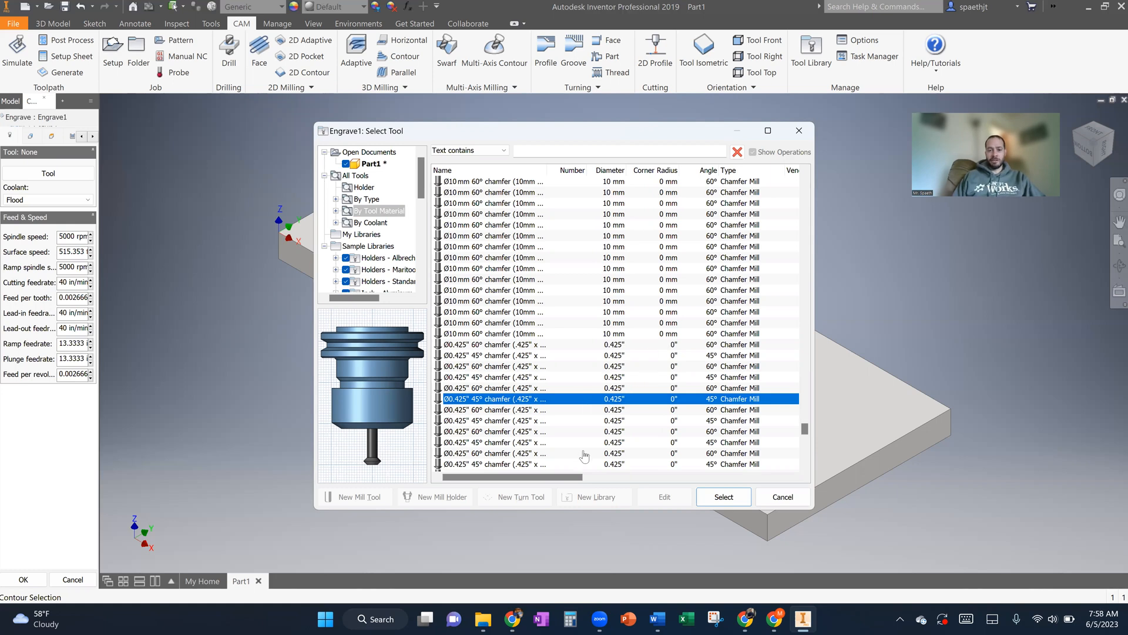
{"action": "left_click_drag", "start_coordinate": [541, 482], "coordinate": [465, 478]}
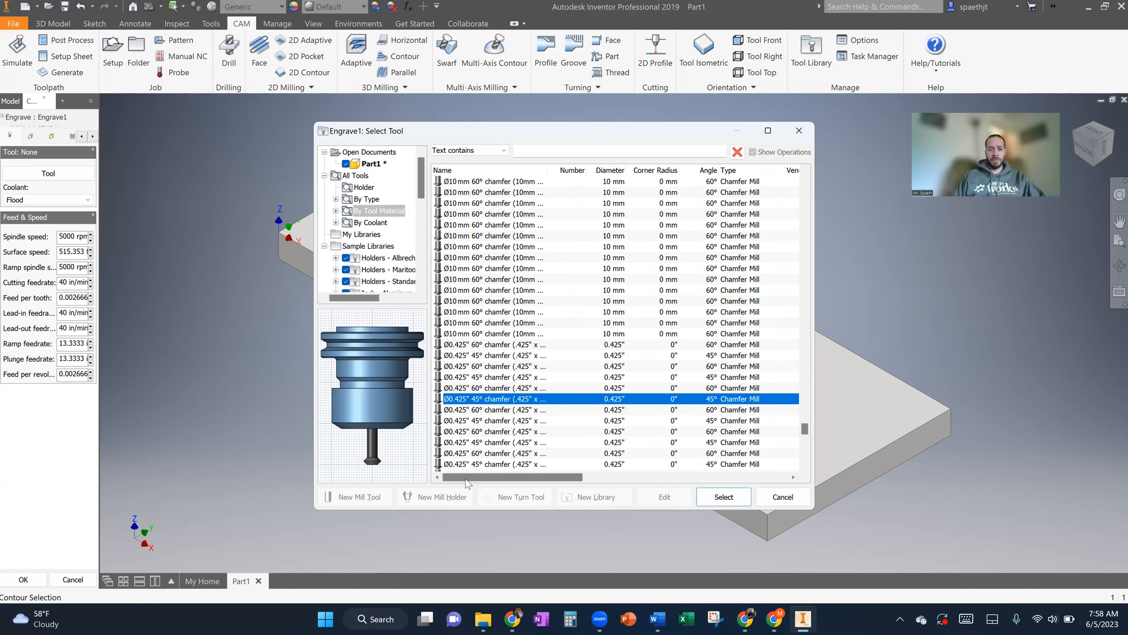
{"action": "left_click", "coordinate": [716, 498]}
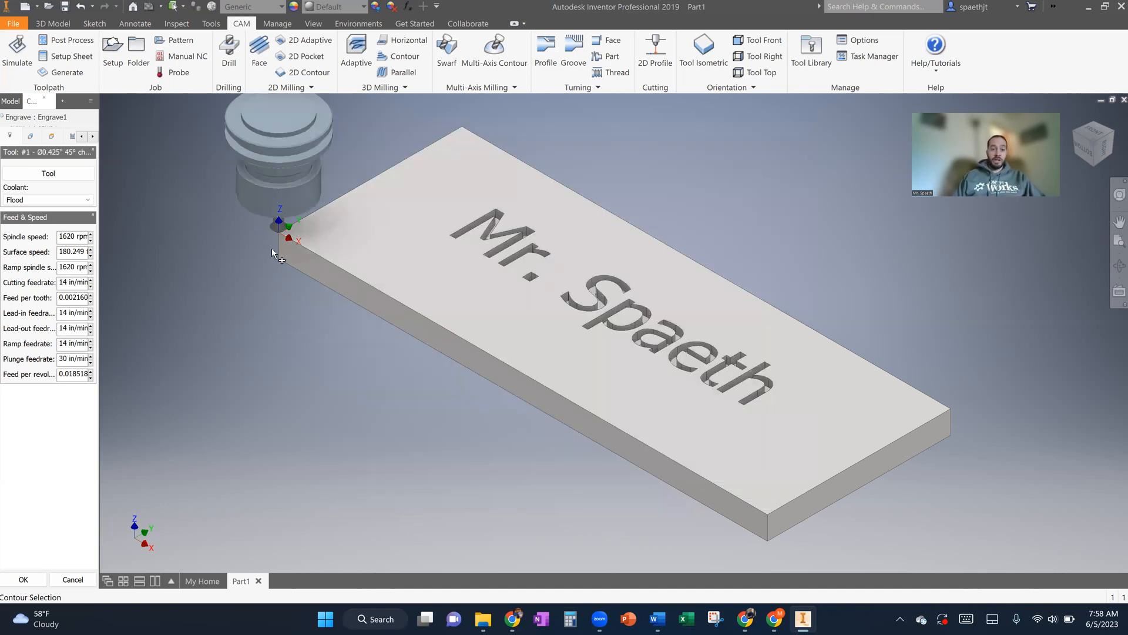
- Edit the engraving tool's cutter geometry, setting the chamfer mill's tip diameter to 0.01 in
{"action": "scroll", "coordinate": [274, 245], "scroll_direction": "up", "scroll_amount": 3}
{"action": "scroll", "coordinate": [274, 246], "scroll_direction": "down", "scroll_amount": 5}
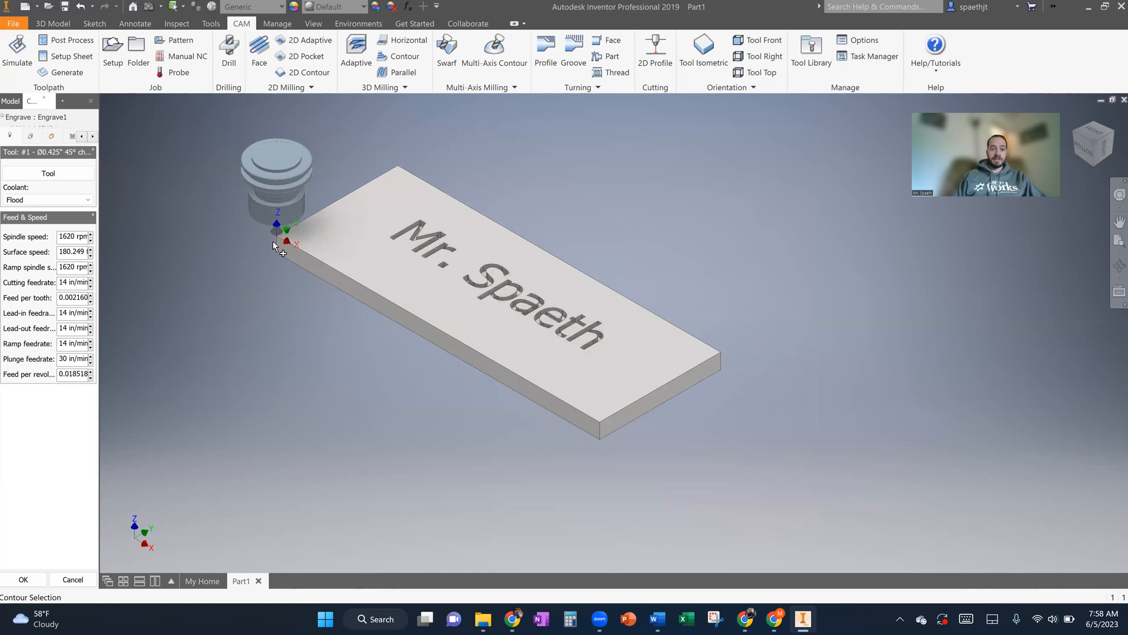
{"action": "scroll", "coordinate": [282, 218], "scroll_direction": "down", "scroll_amount": 3}
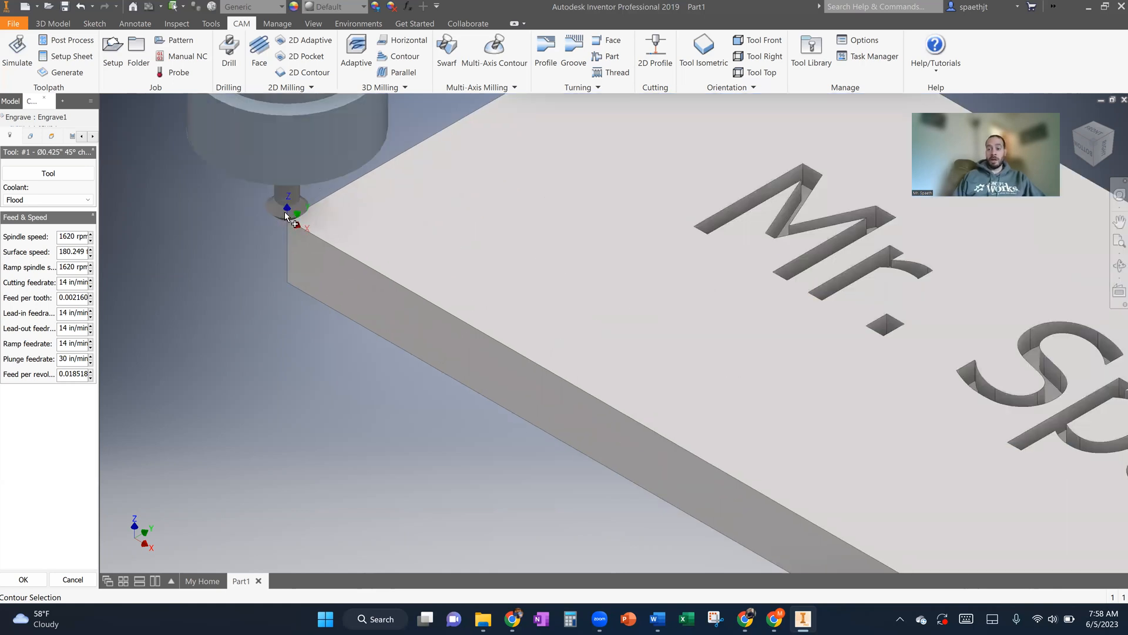
{"action": "left_click", "coordinate": [36, 175]}
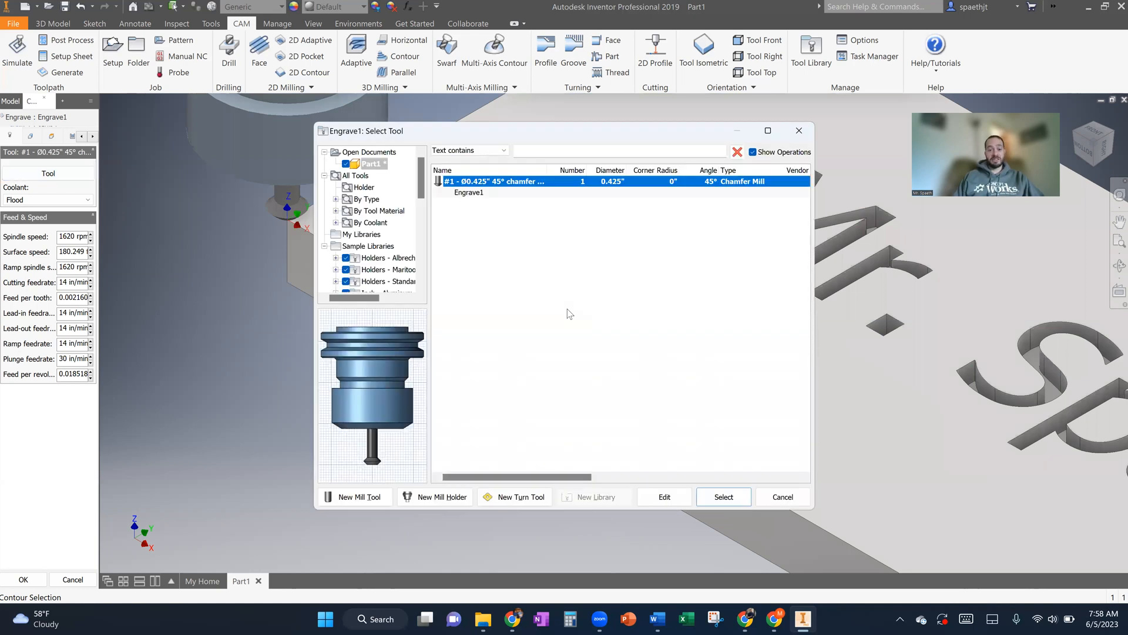
{"action": "left_click", "coordinate": [678, 497]}
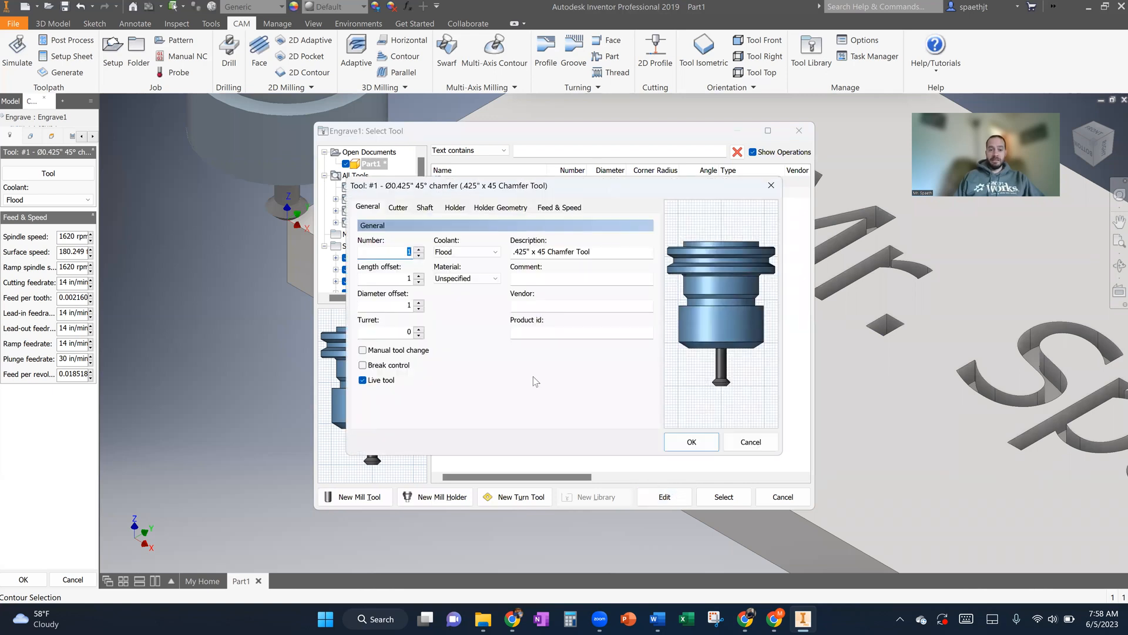
{"action": "left_click", "coordinate": [399, 210]}
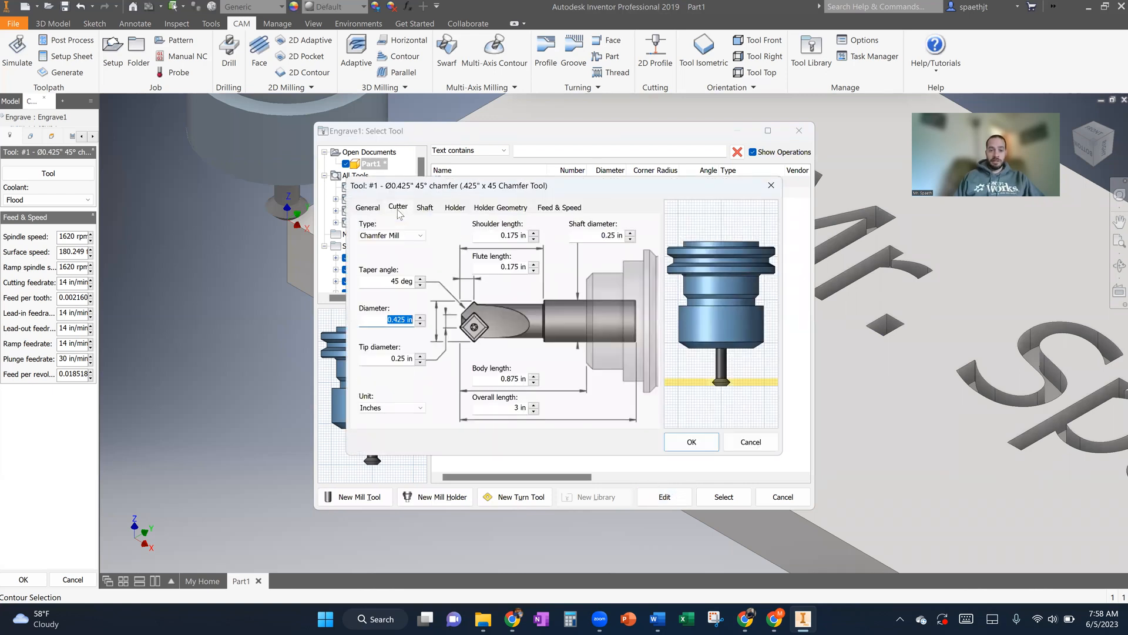
{"action": "left_click", "coordinate": [385, 359]}
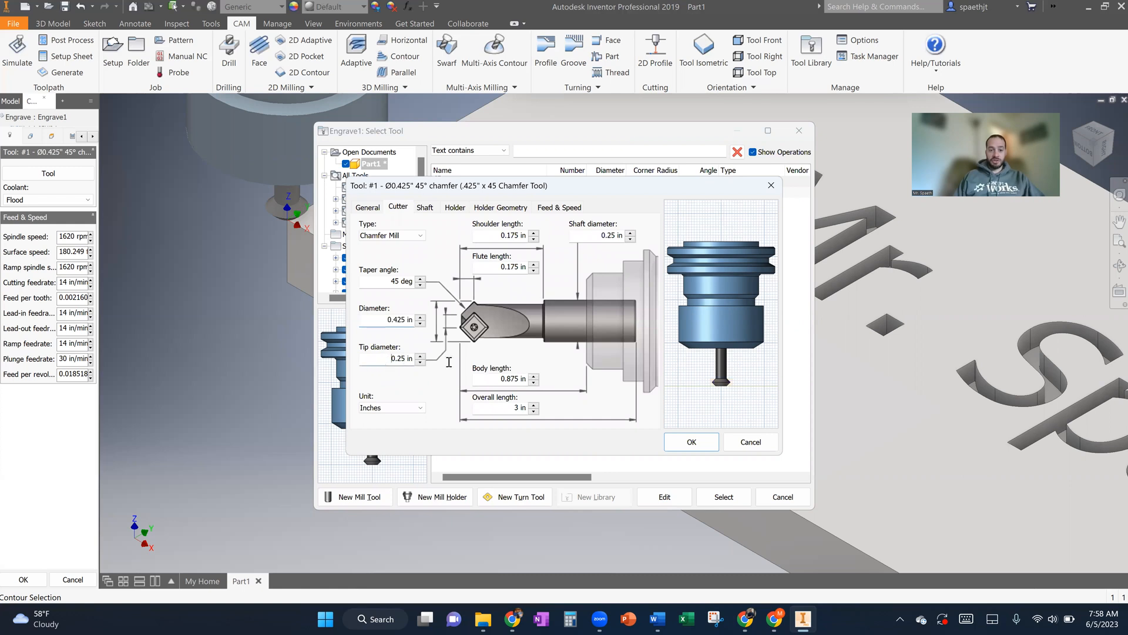
{"action": "type", "text": ".01"}
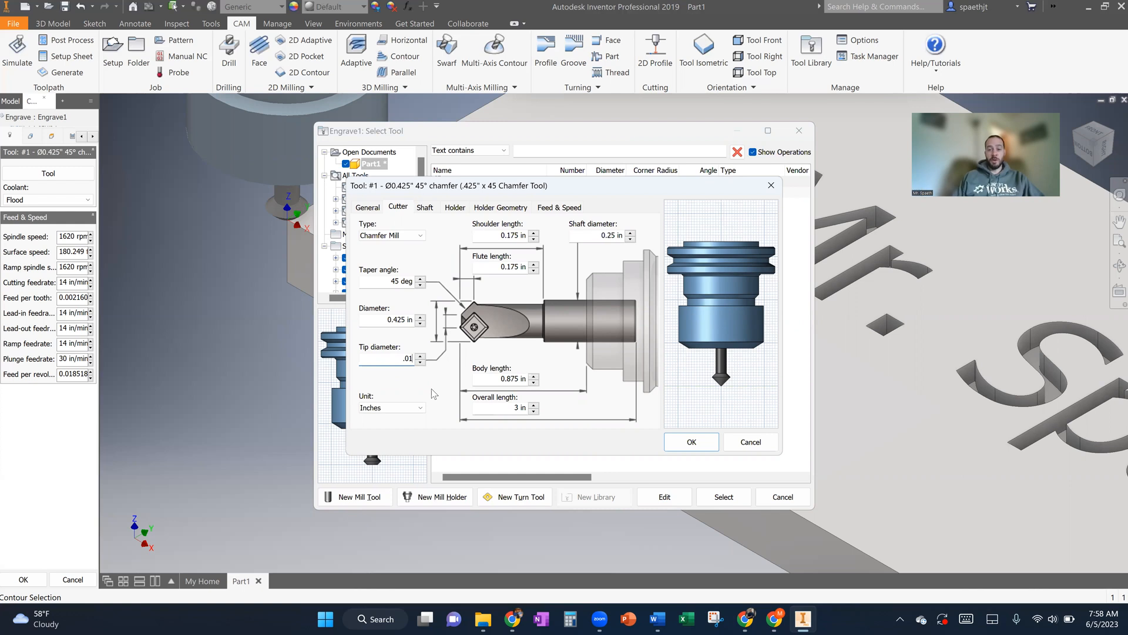
{"action": "scroll", "coordinate": [717, 386], "scroll_direction": "up", "scroll_amount": 5}
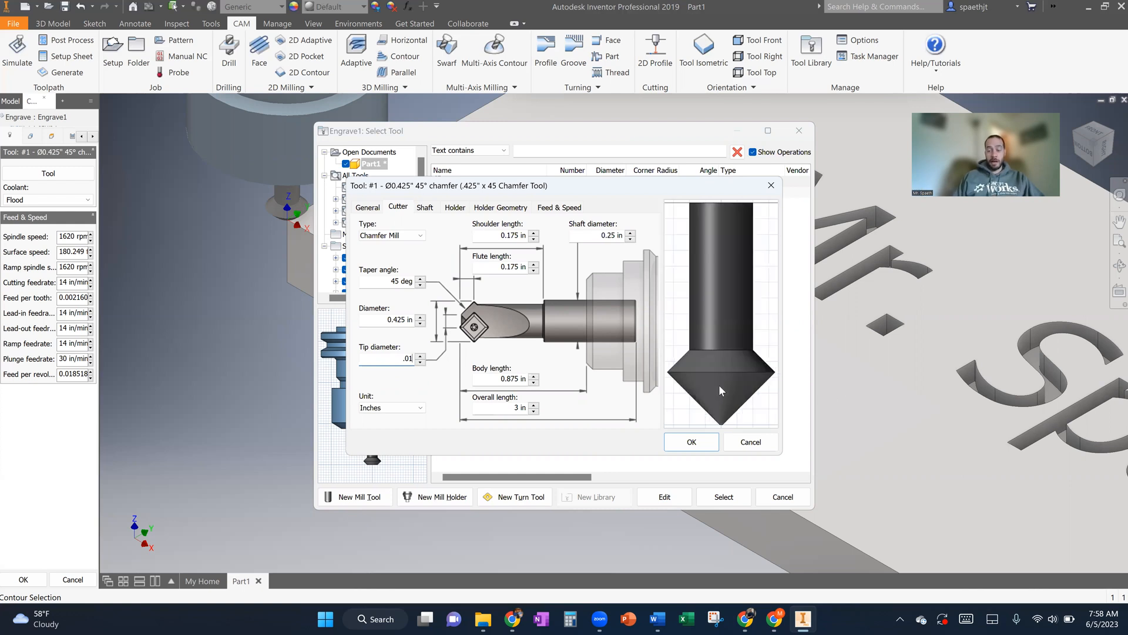
{"action": "scroll", "coordinate": [721, 391], "scroll_direction": "down", "scroll_amount": 8}
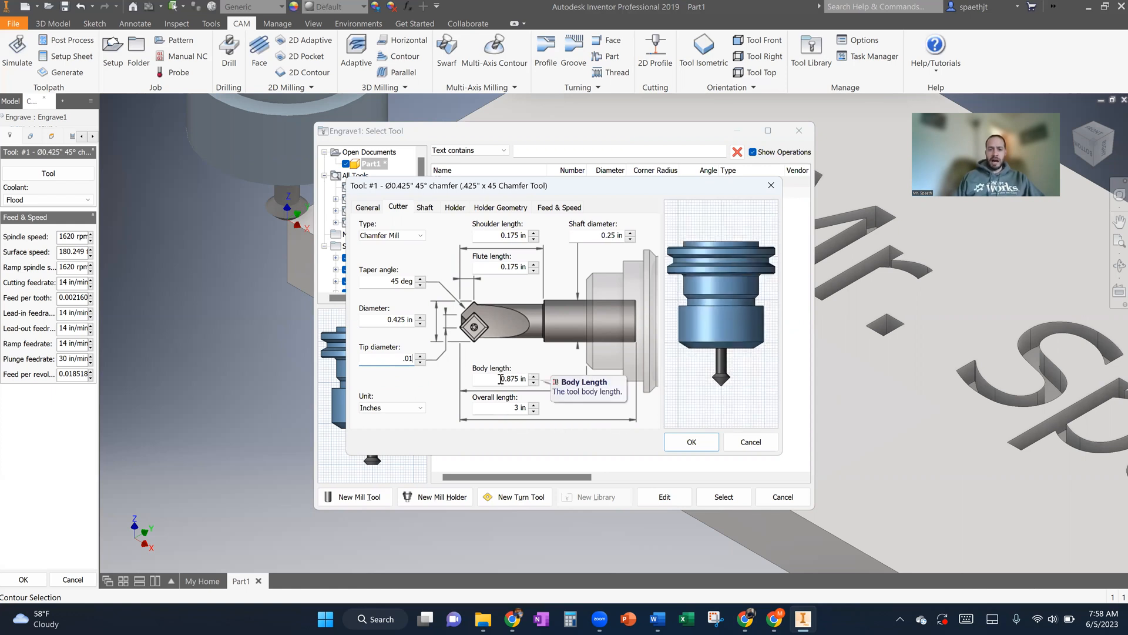
- Set the chamfer mill's body length to 1.375 in, accept the tool data change and use this tool for the Engrave operation
{"action": "left_click", "coordinate": [500, 378]}
{"action": "type", "text": "1"}
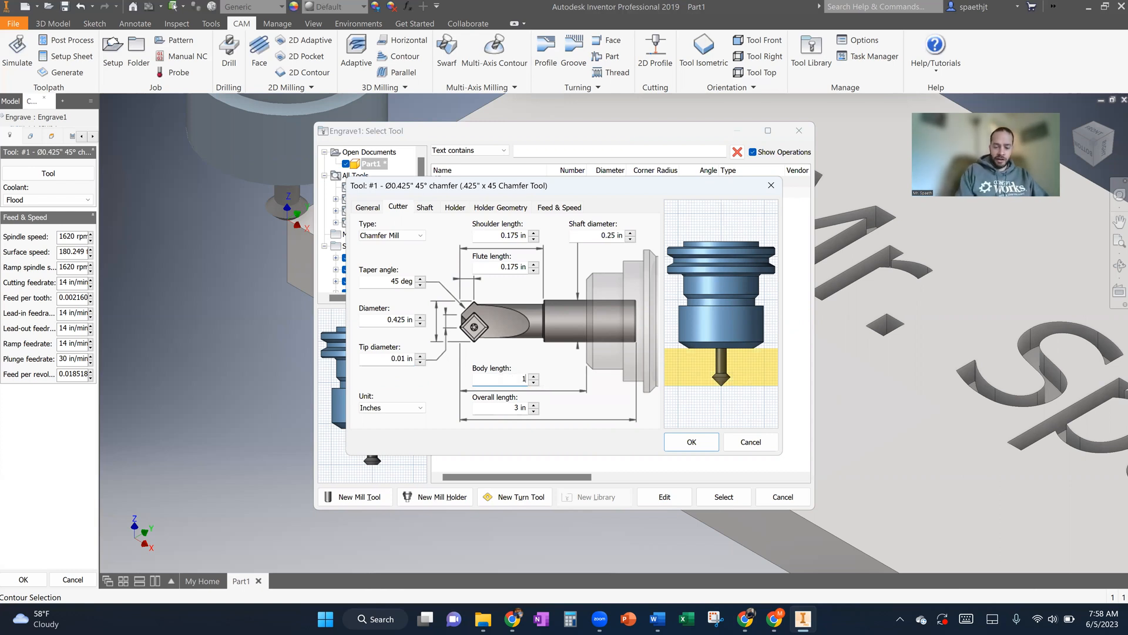
{"action": "type", "text": ".3.75"}
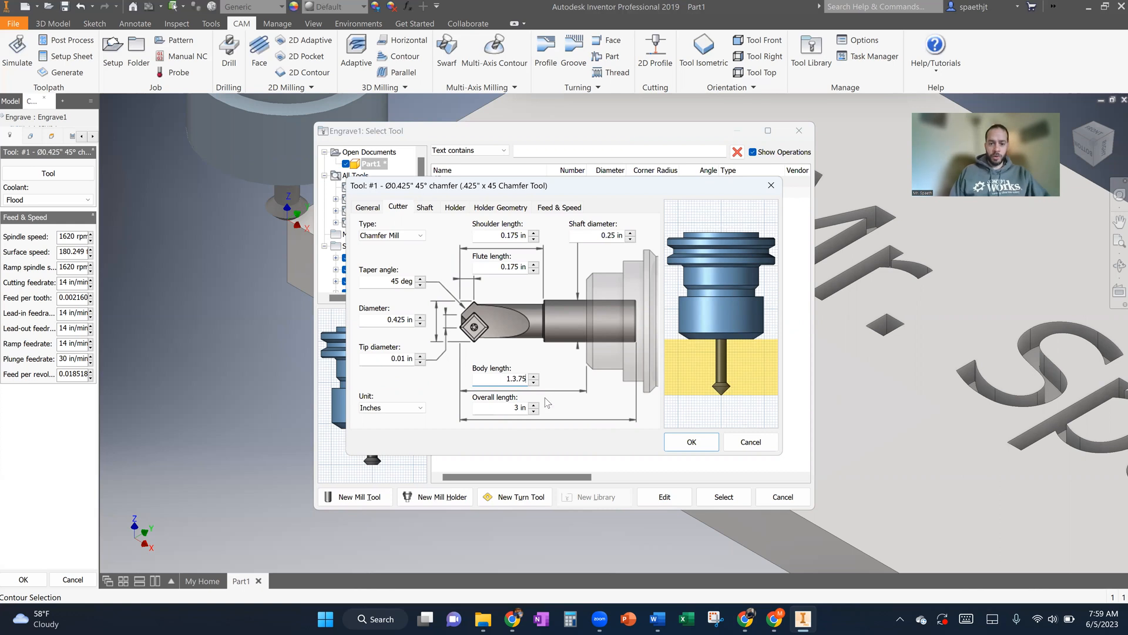
{"action": "key", "text": "BackSpace"}
{"action": "key", "text": "BackSpace"}
{"action": "key", "text": "BackSpace"}
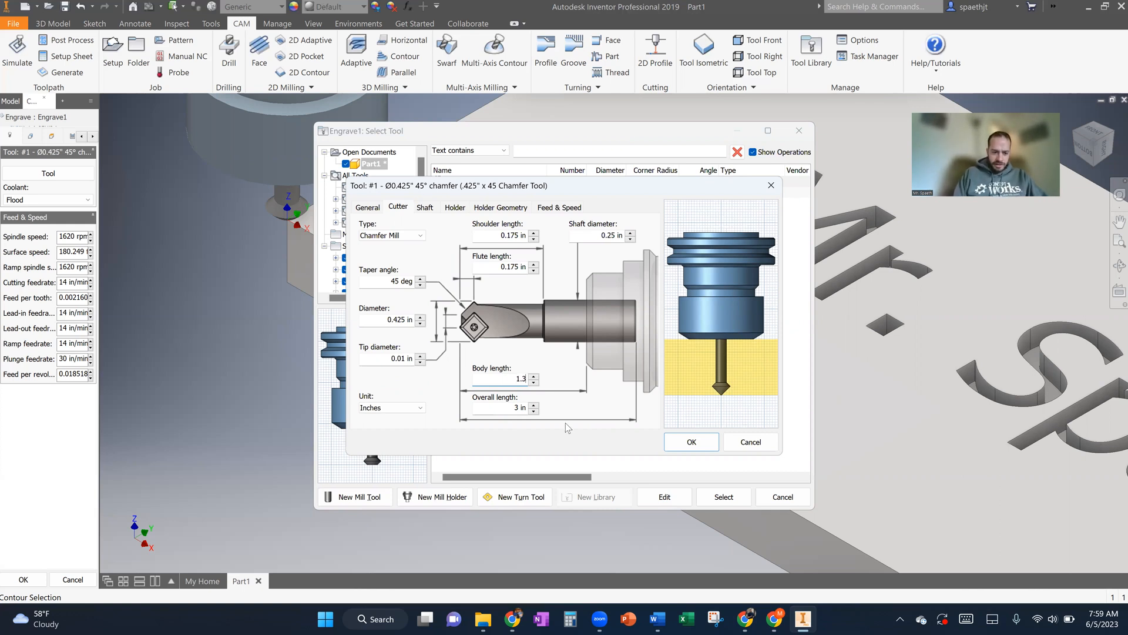
{"action": "type", "text": "75"}
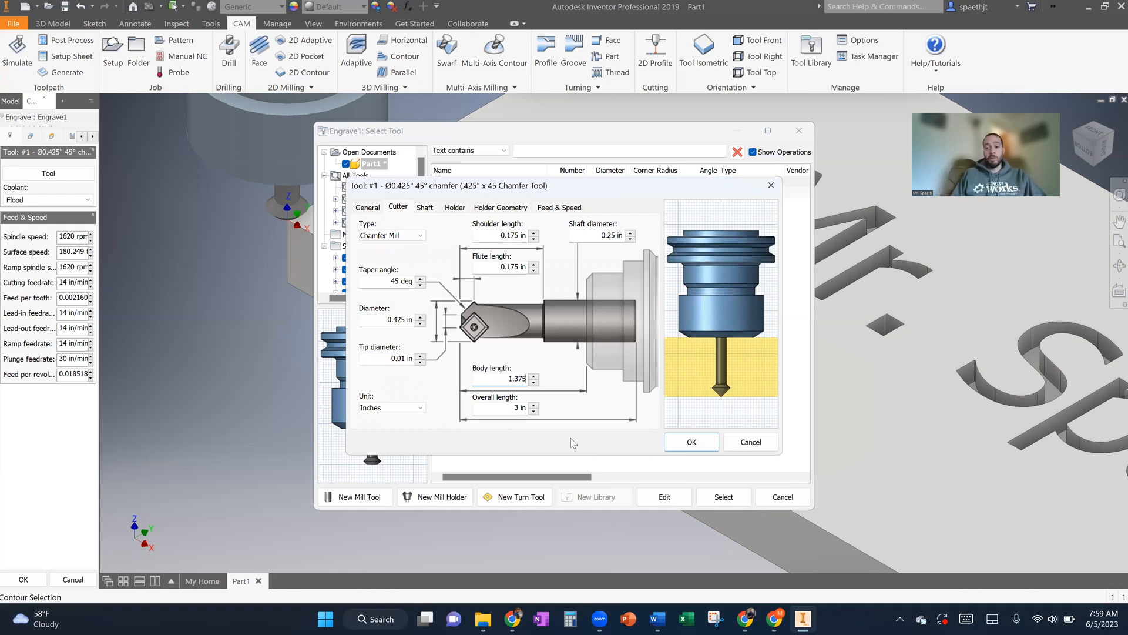
{"action": "left_click", "coordinate": [691, 442]}
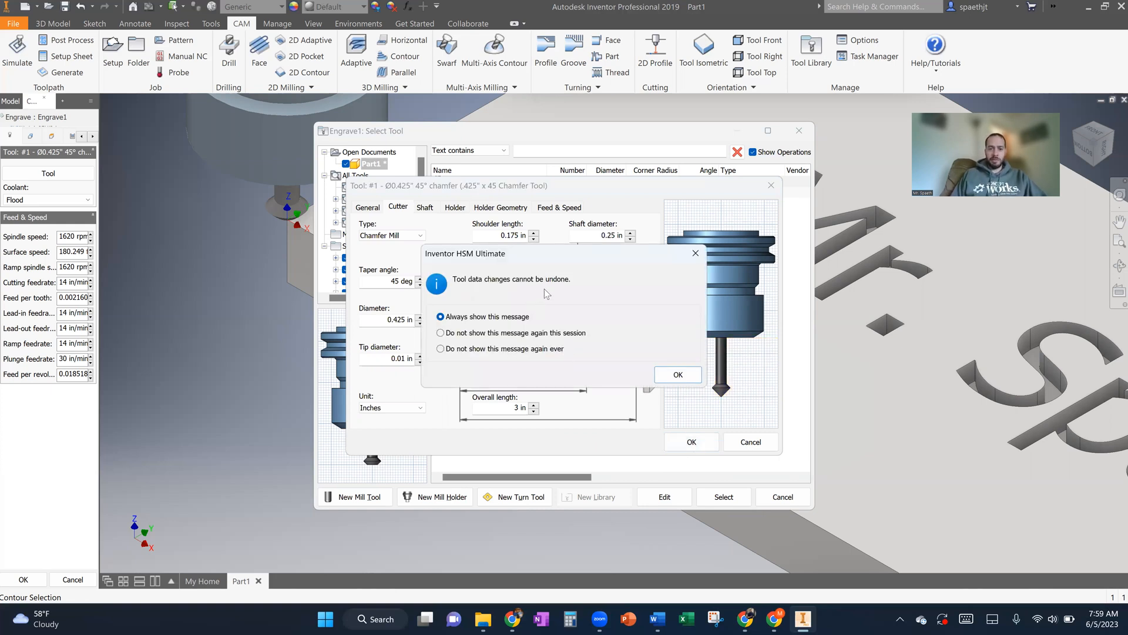
{"action": "left_click", "coordinate": [670, 374]}
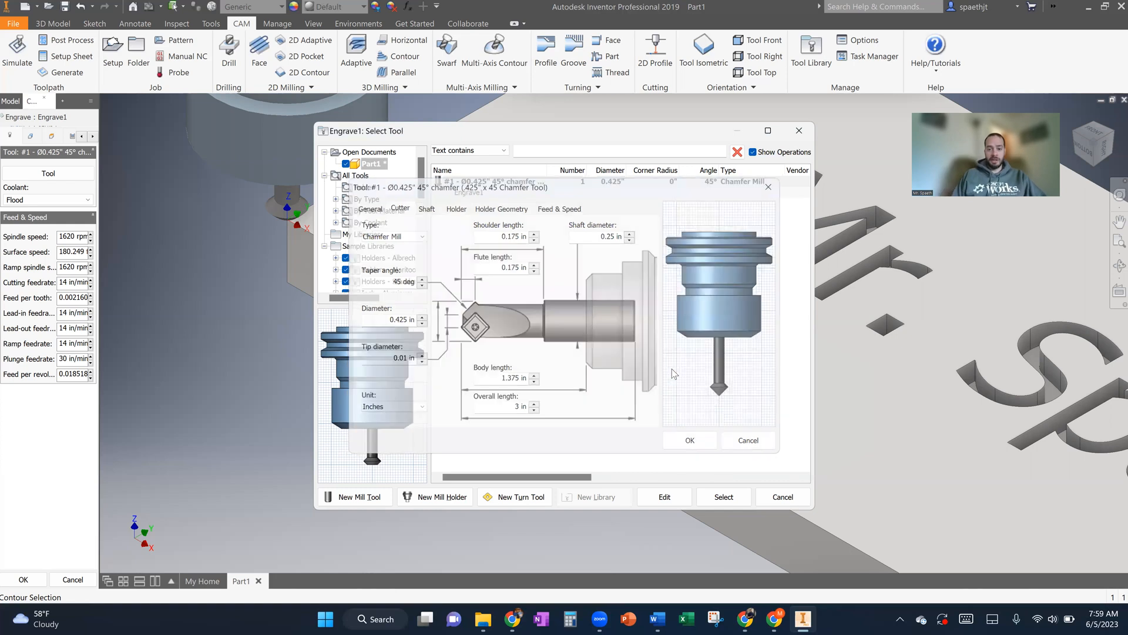
{"action": "left_click", "coordinate": [722, 497]}
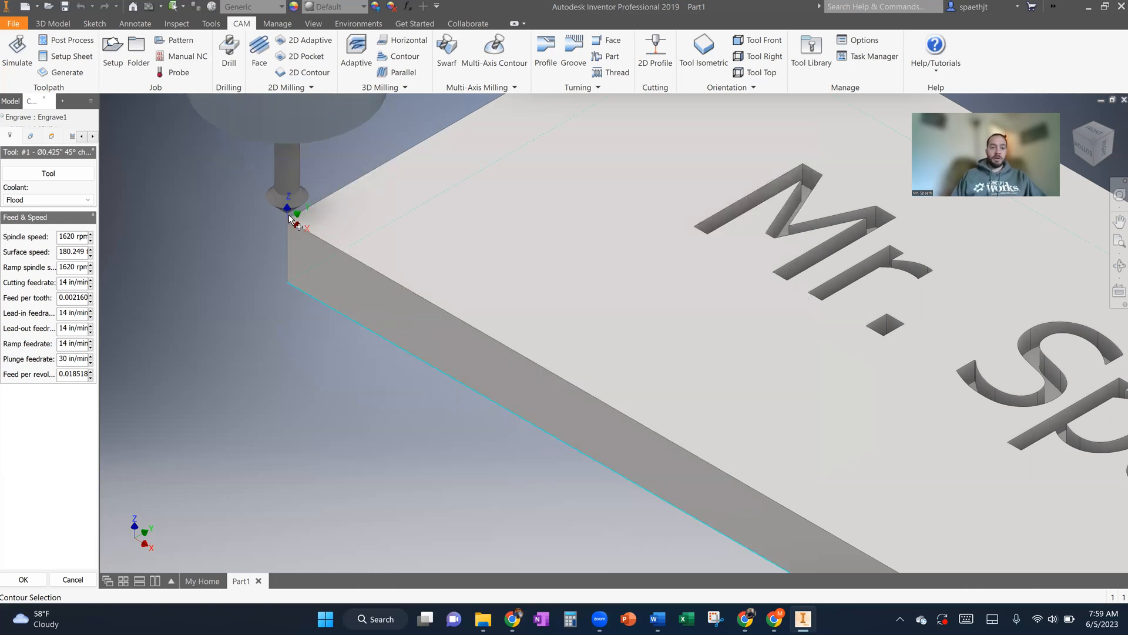
- Begin the Engrave contour selection with the top outlines of the M, the r and the period in the engraved title
{"action": "left_click", "coordinate": [1085, 150]}
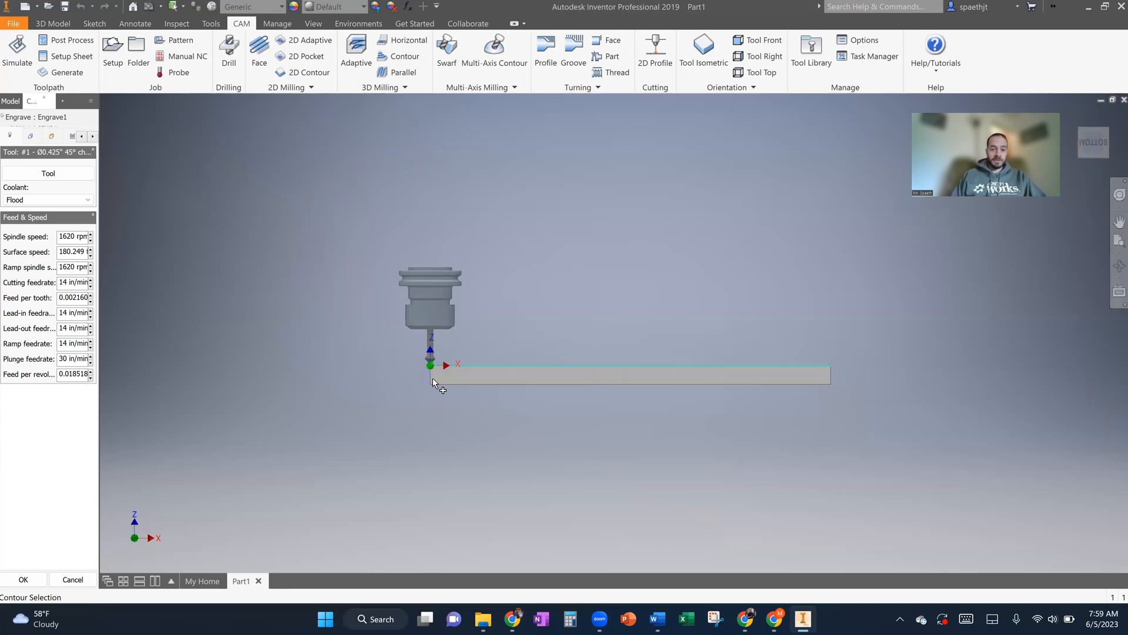
{"action": "scroll", "coordinate": [432, 378], "scroll_direction": "up", "scroll_amount": 5}
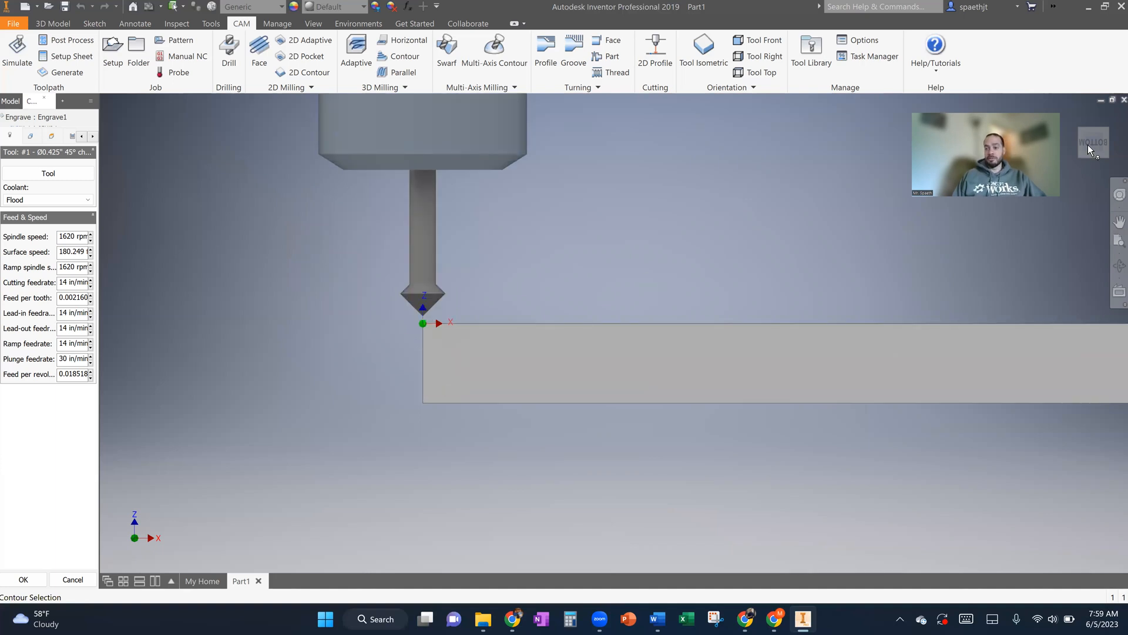
{"action": "left_click", "coordinate": [1106, 136]}
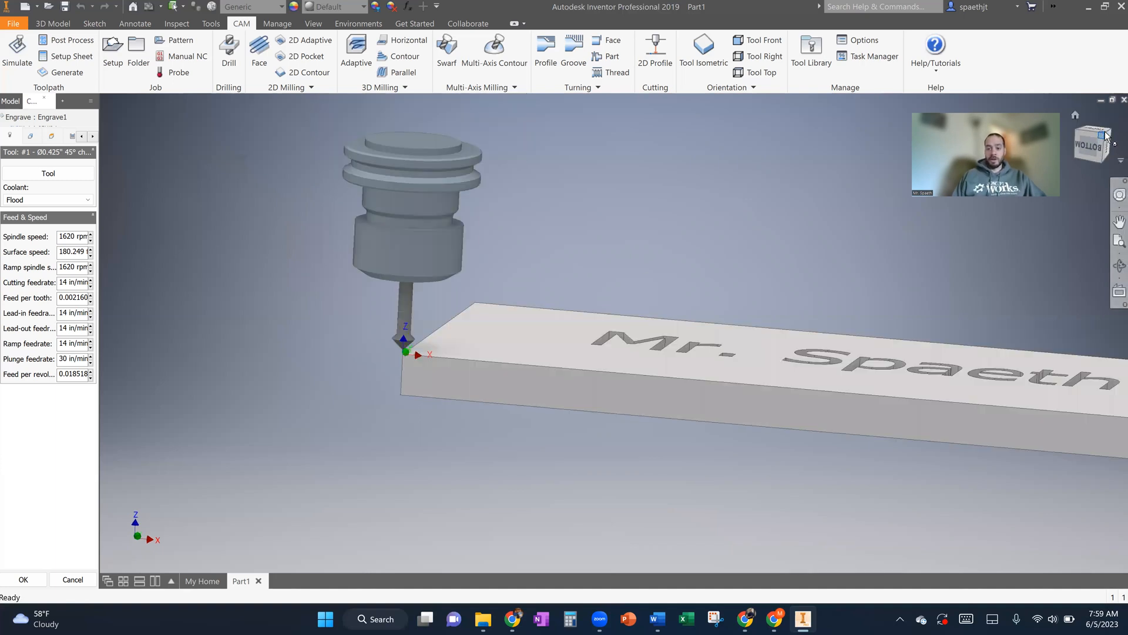
{"action": "left_click", "coordinate": [31, 137]}
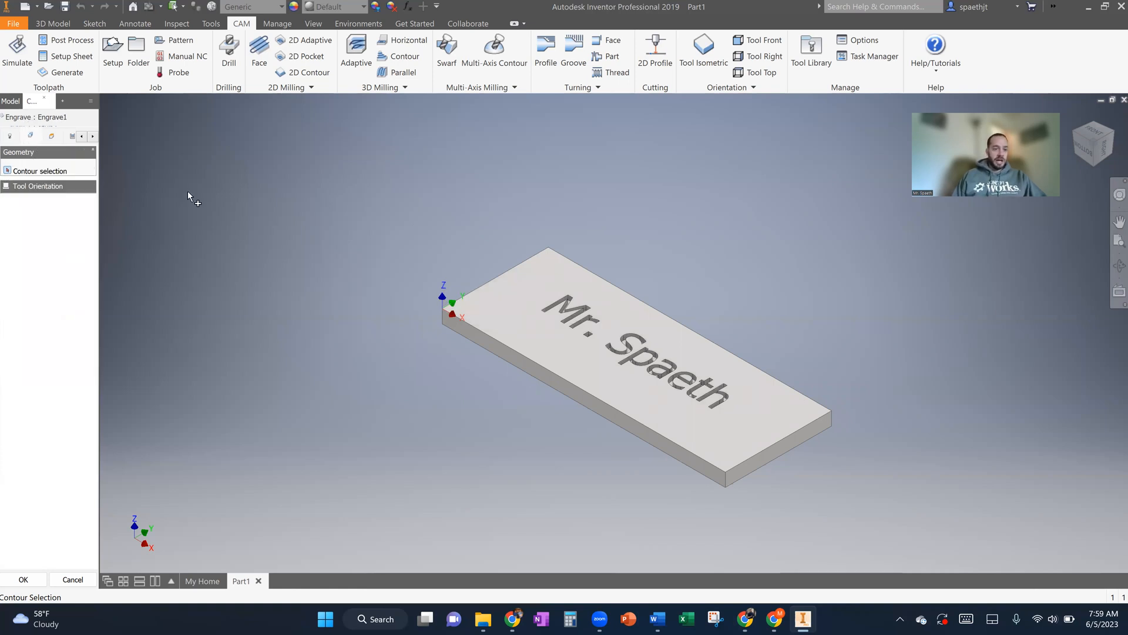
{"action": "scroll", "coordinate": [661, 418], "scroll_direction": "down", "scroll_amount": 5}
{"action": "scroll", "coordinate": [661, 417], "scroll_direction": "up", "scroll_amount": 6}
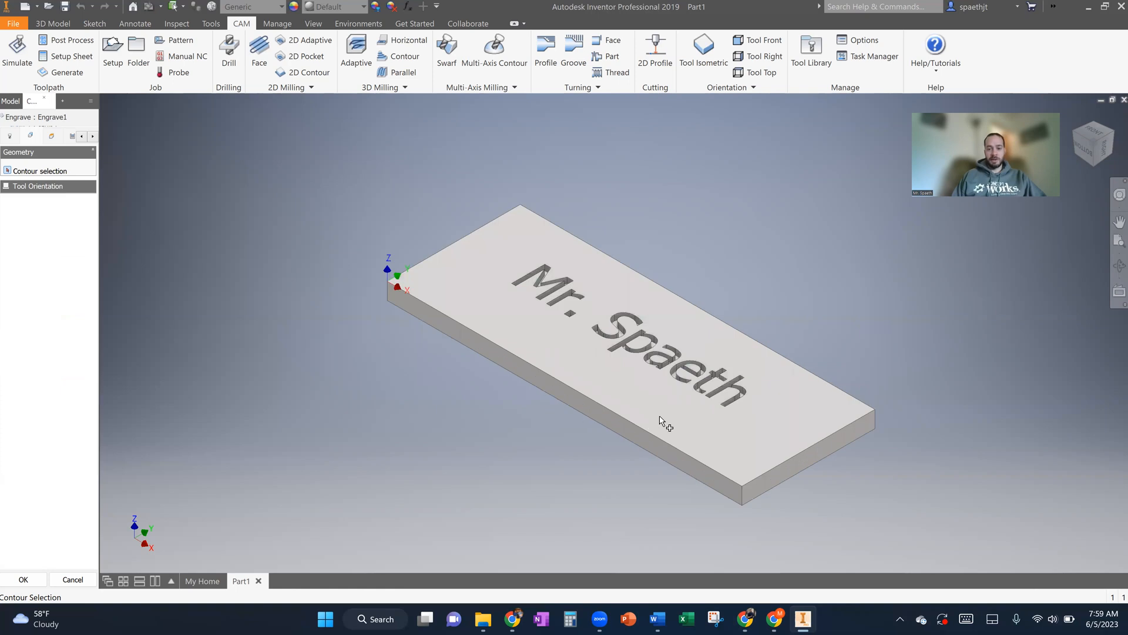
{"action": "scroll", "coordinate": [661, 418], "scroll_direction": "up", "scroll_amount": 3}
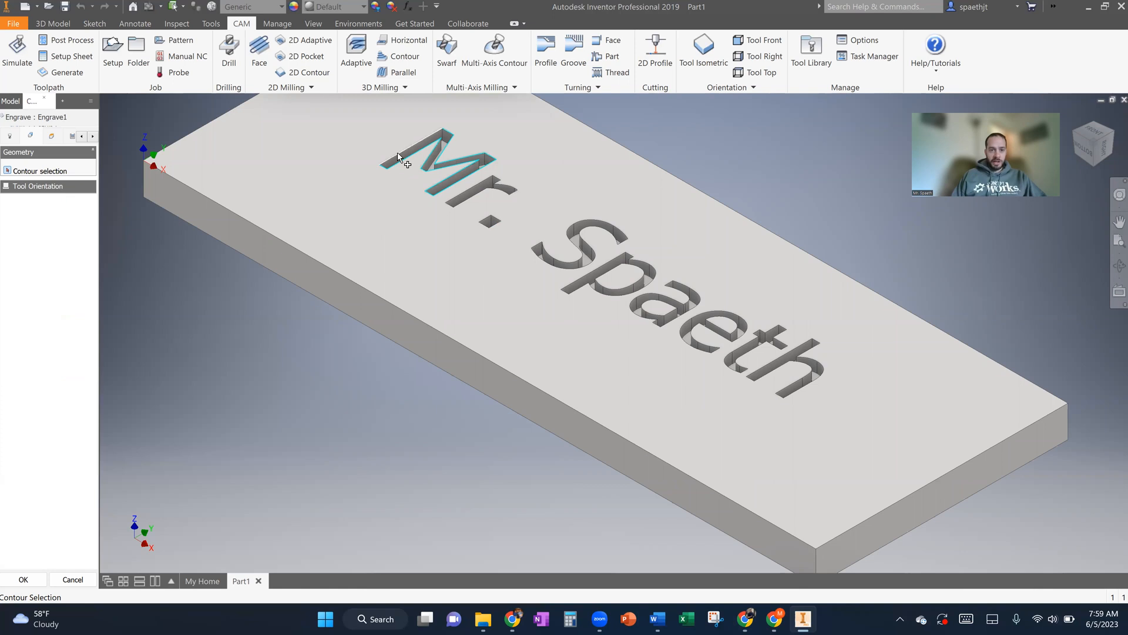
{"action": "left_click", "coordinate": [434, 136]}
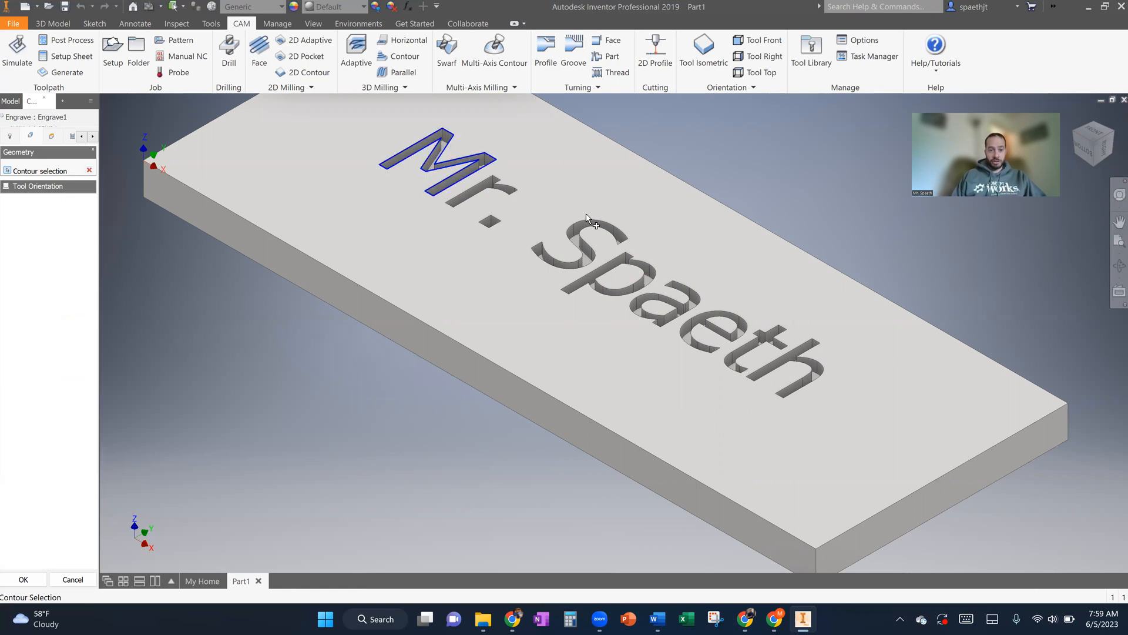
{"action": "left_click", "coordinate": [497, 181]}
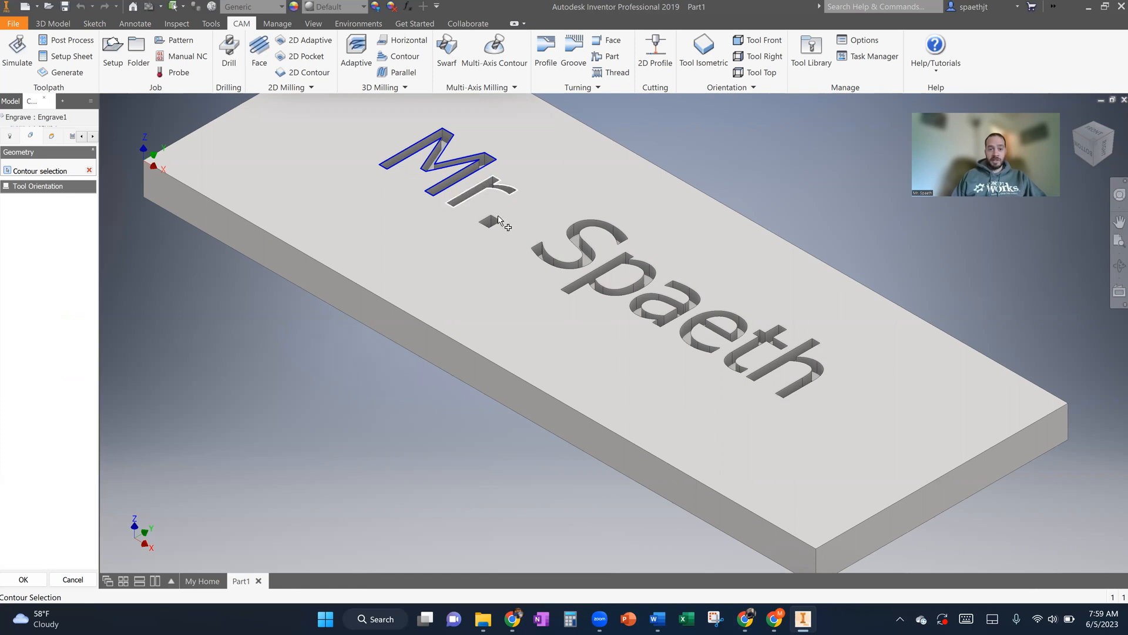
{"action": "left_click", "coordinate": [497, 218]}
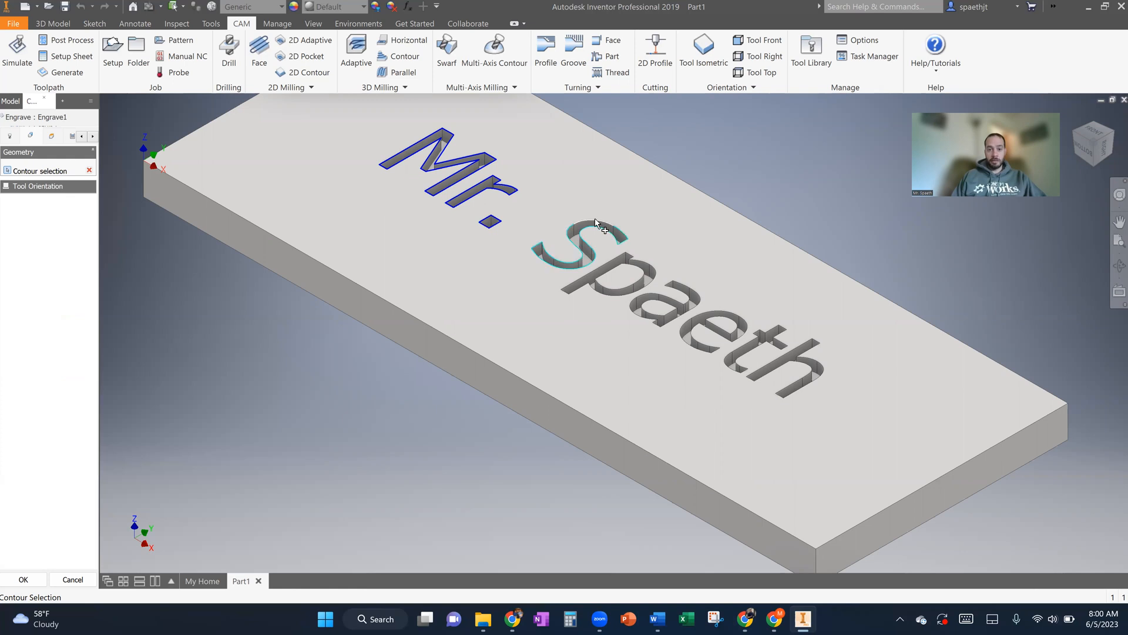
- Add the top outlines of all letters in the engraved surname to the contour selection, including the inner loop of the e
{"action": "left_click", "coordinate": [614, 236]}
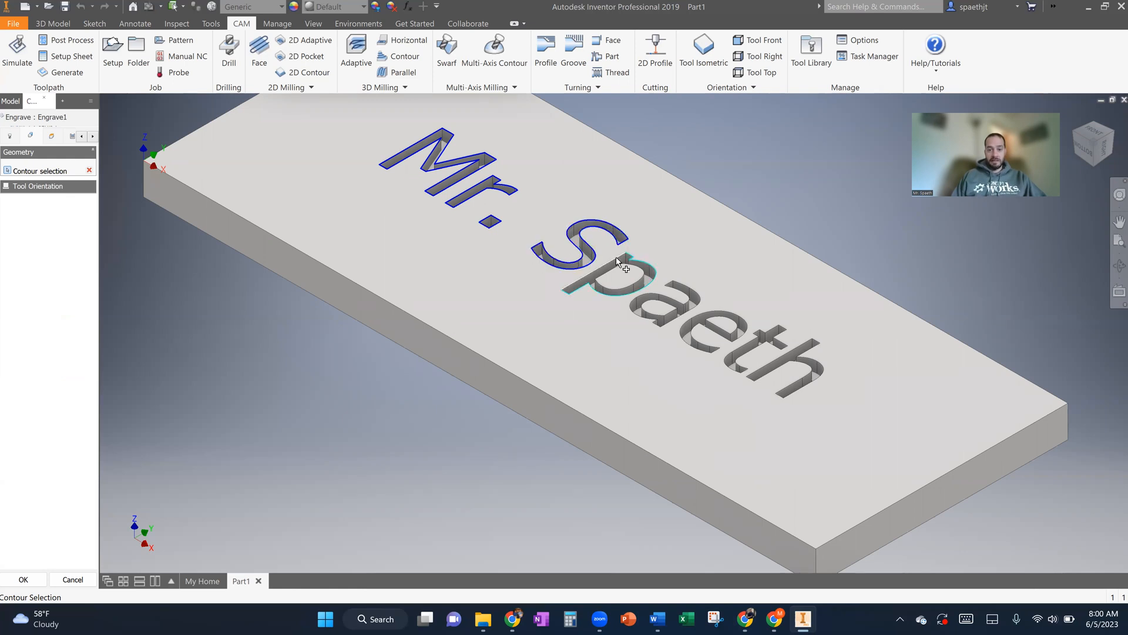
{"action": "left_click", "coordinate": [621, 263]}
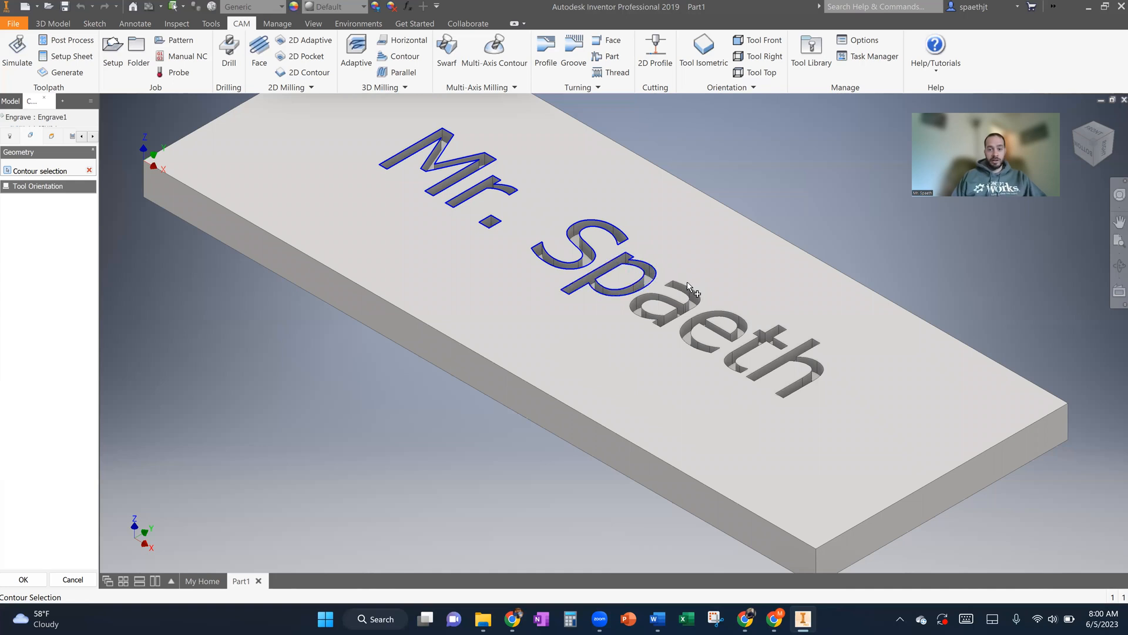
{"action": "left_click", "coordinate": [666, 307]}
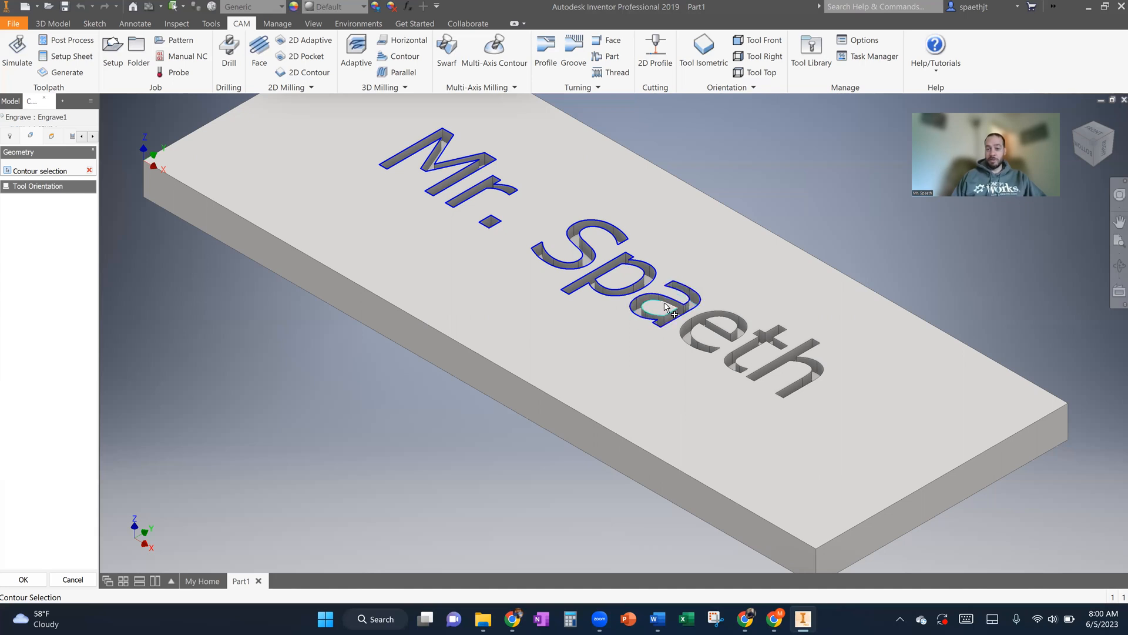
{"action": "left_click", "coordinate": [729, 319]}
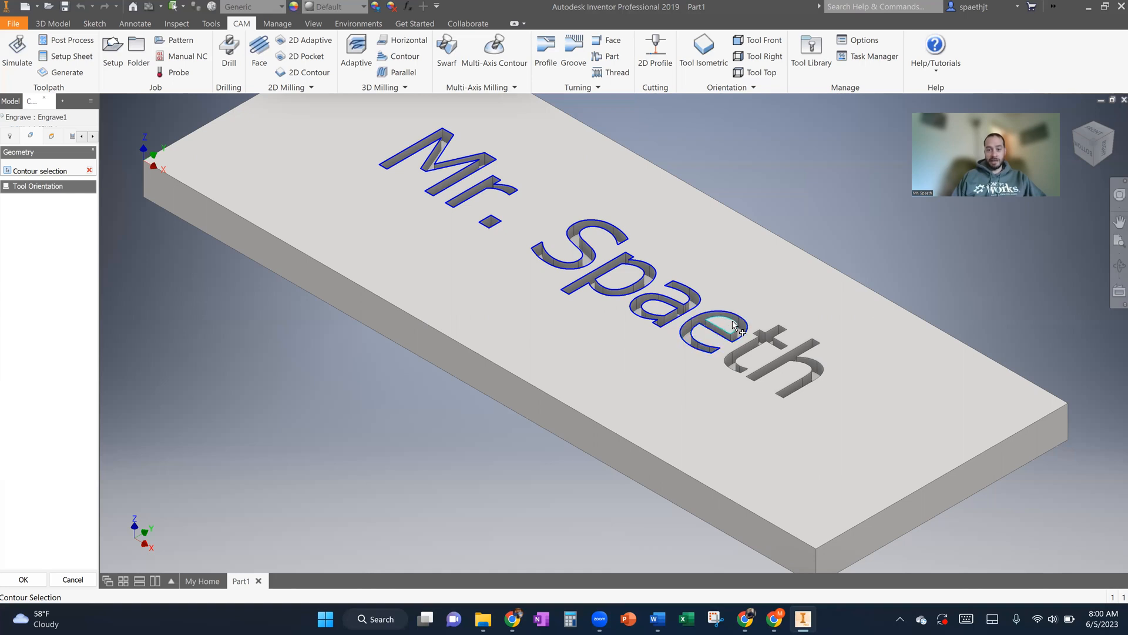
{"action": "left_click", "coordinate": [733, 321]}
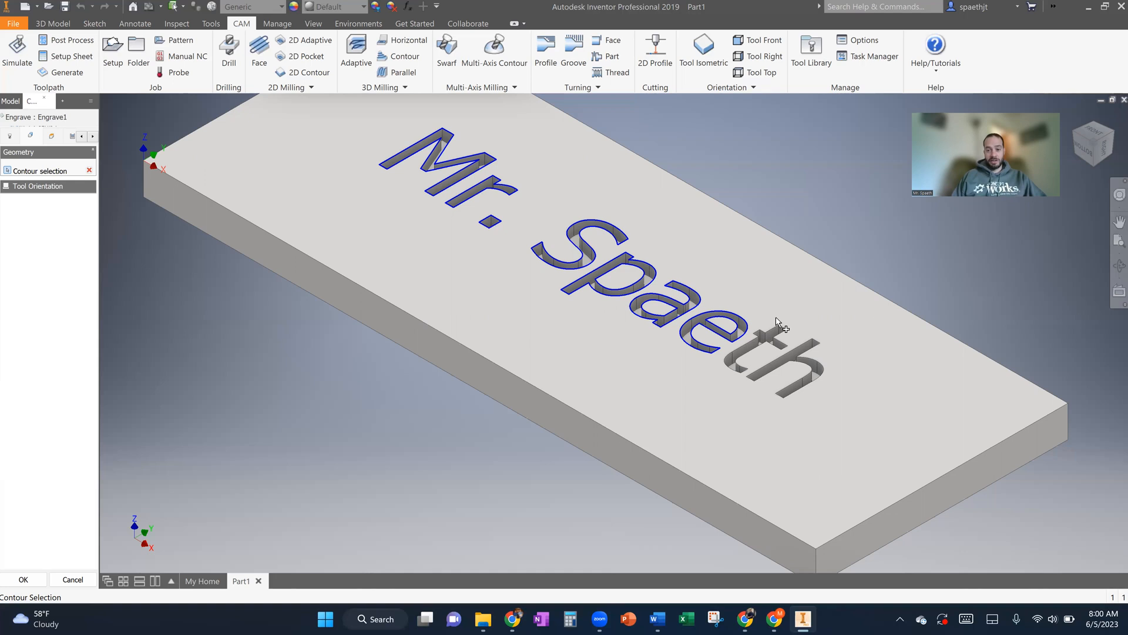
{"action": "left_click", "coordinate": [777, 330]}
{"action": "left_click", "coordinate": [816, 344]}
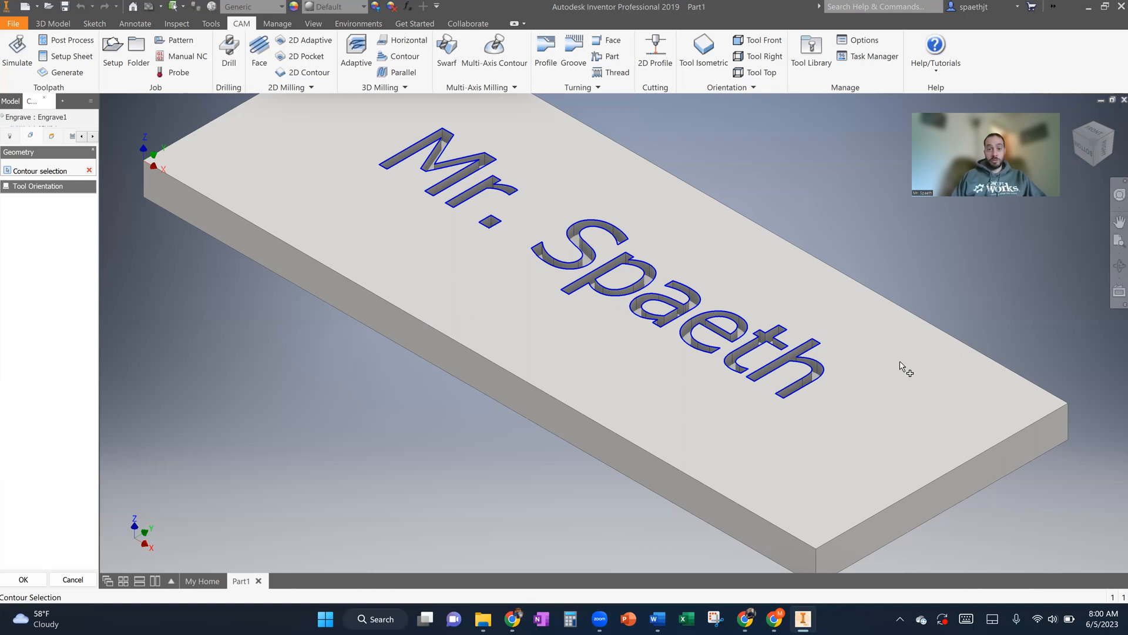
- Review the Engrave operation's heights, passes and linking settings, keep them as they are and accept the operation
{"action": "left_click", "coordinate": [51, 138]}
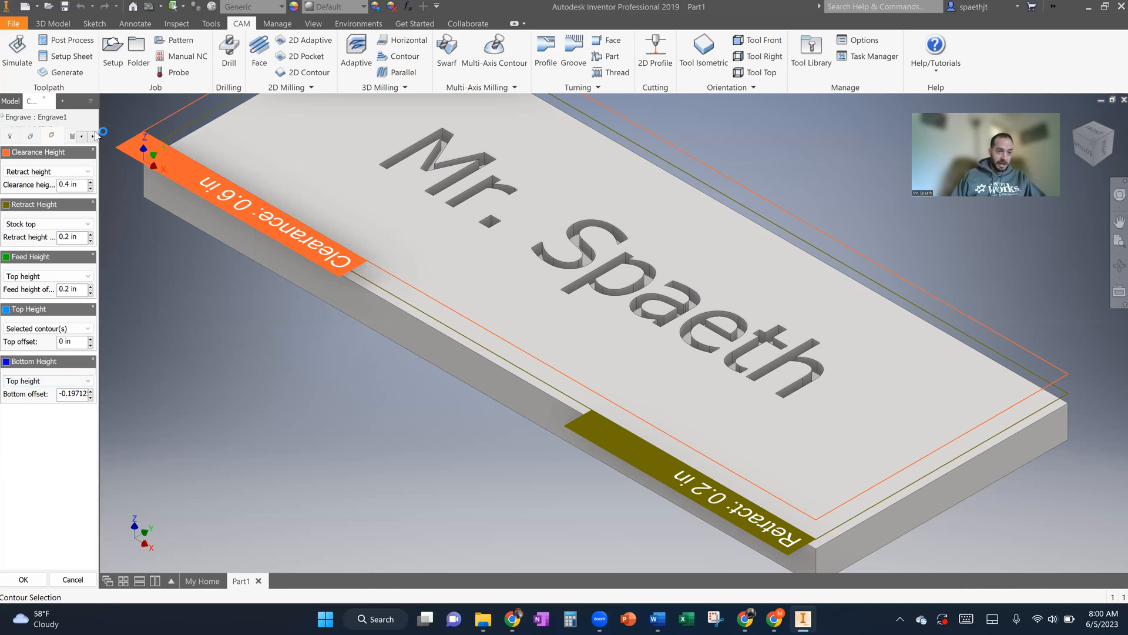
{"action": "left_click", "coordinate": [73, 139]}
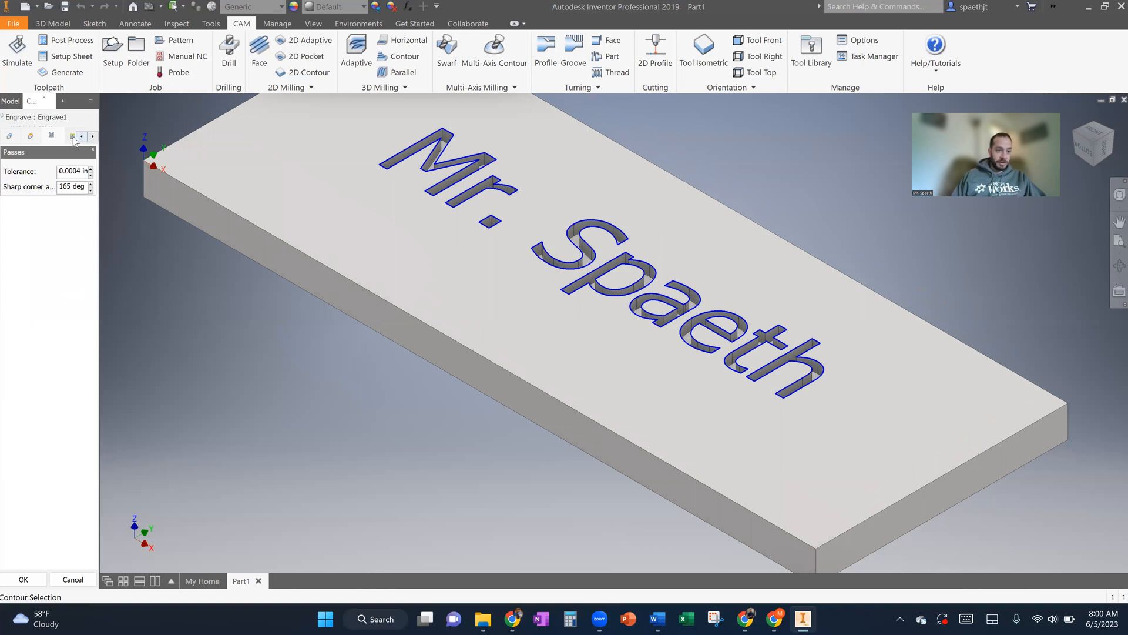
{"action": "left_click", "coordinate": [72, 138]}
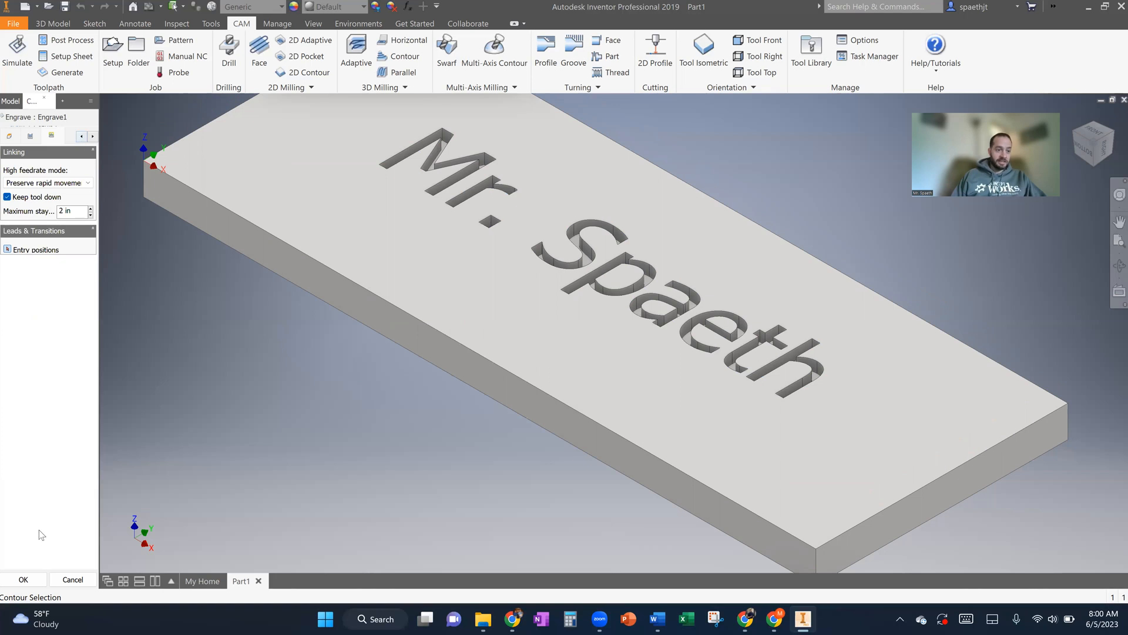
{"action": "left_click", "coordinate": [16, 580]}
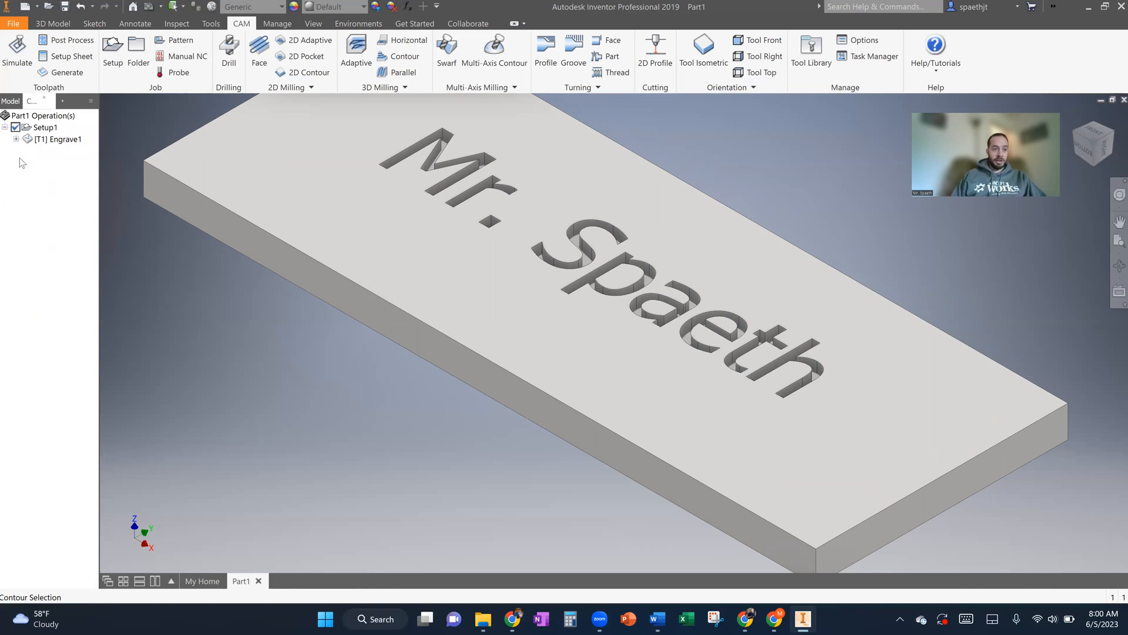
- Simulate the Engrave toolpath with the stock and part comparison shown, and close the simulation
{"action": "left_click", "coordinate": [16, 139]}
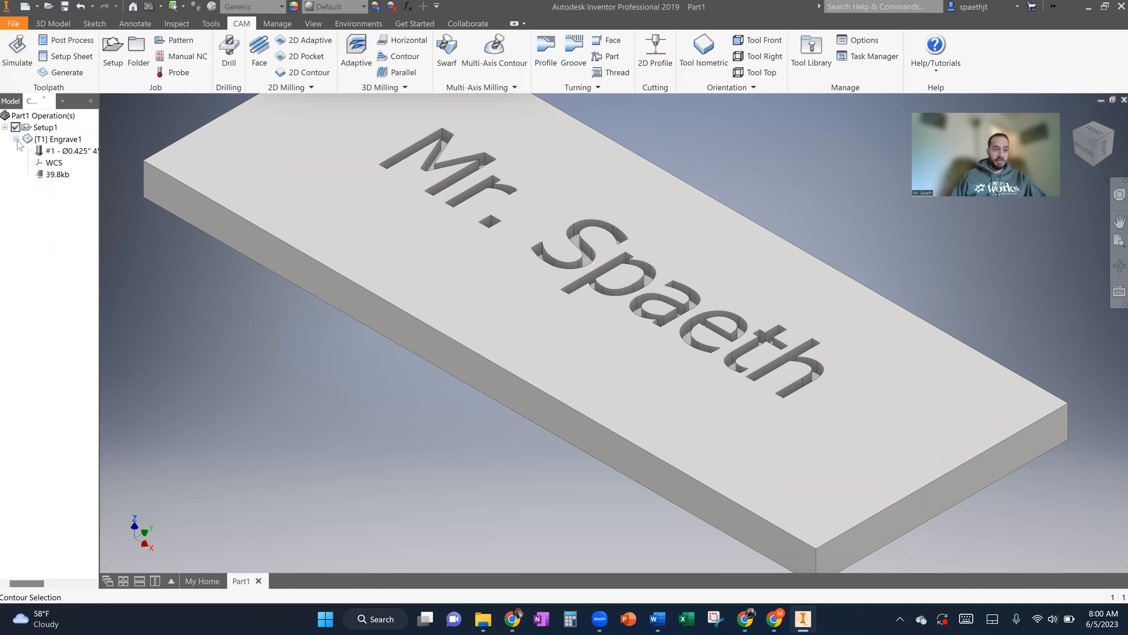
{"action": "left_click", "coordinate": [61, 142]}
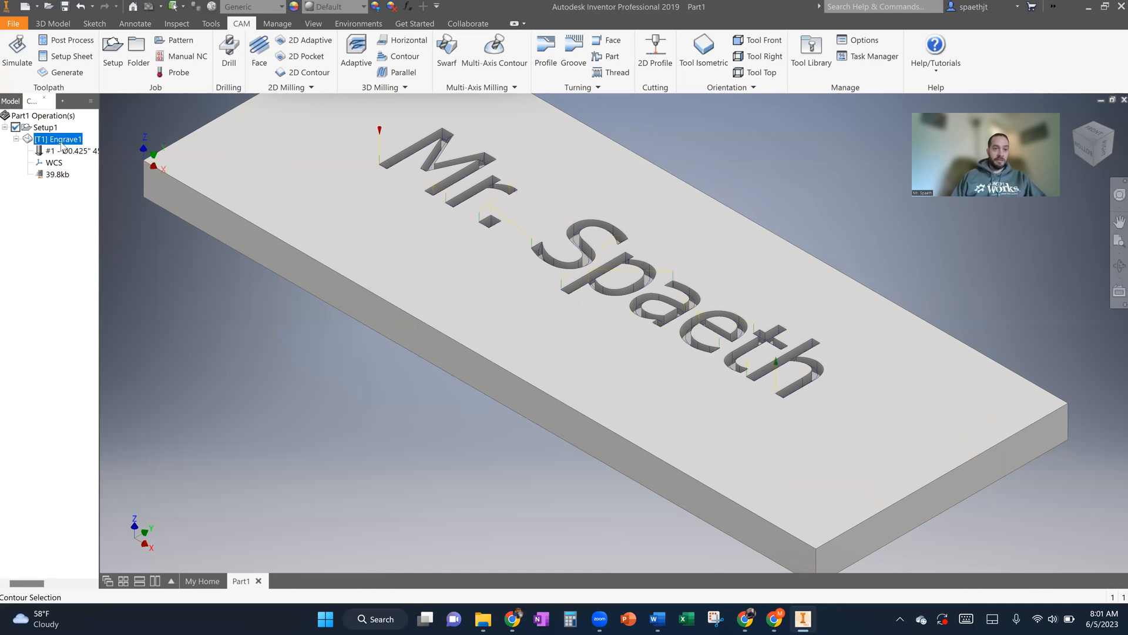
{"action": "left_click", "coordinate": [13, 52]}
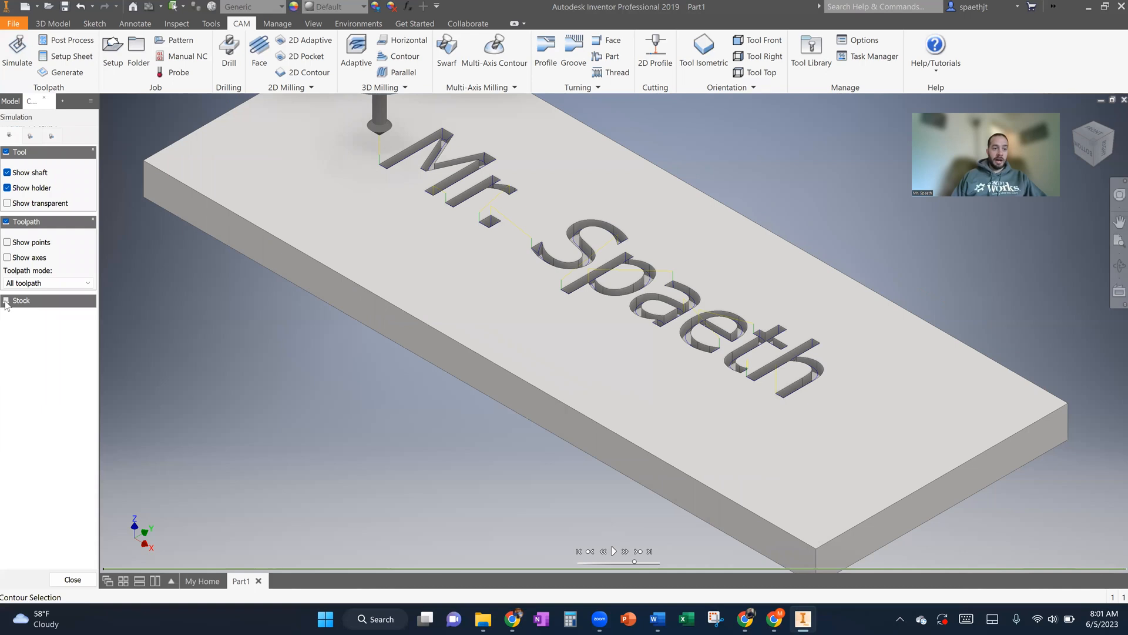
{"action": "left_click", "coordinate": [6, 301]}
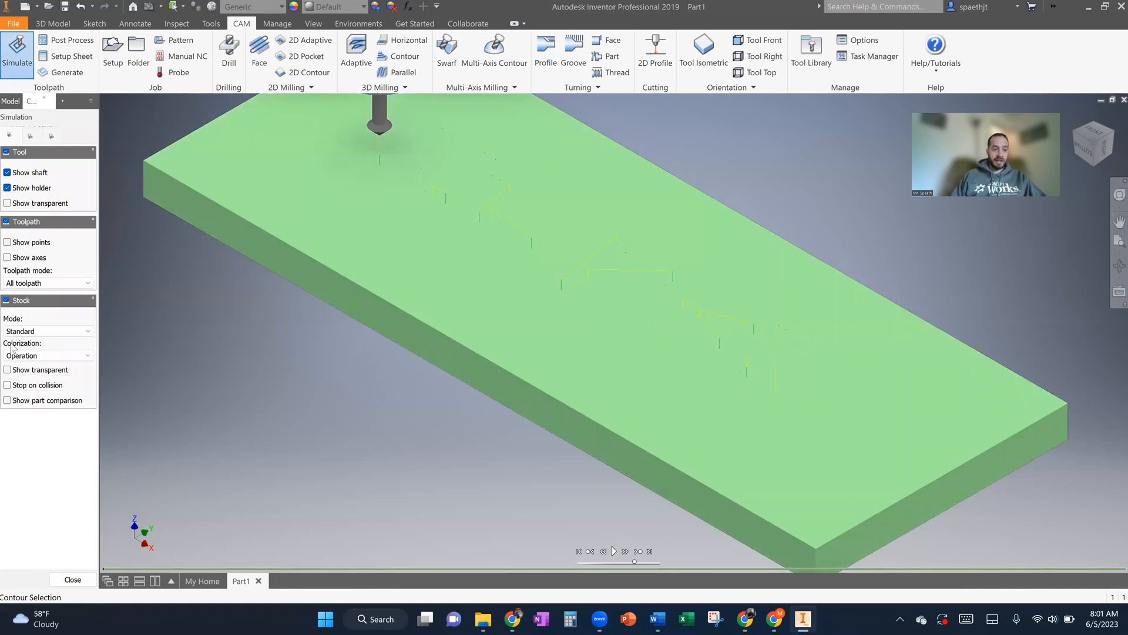
{"action": "left_click", "coordinate": [7, 400]}
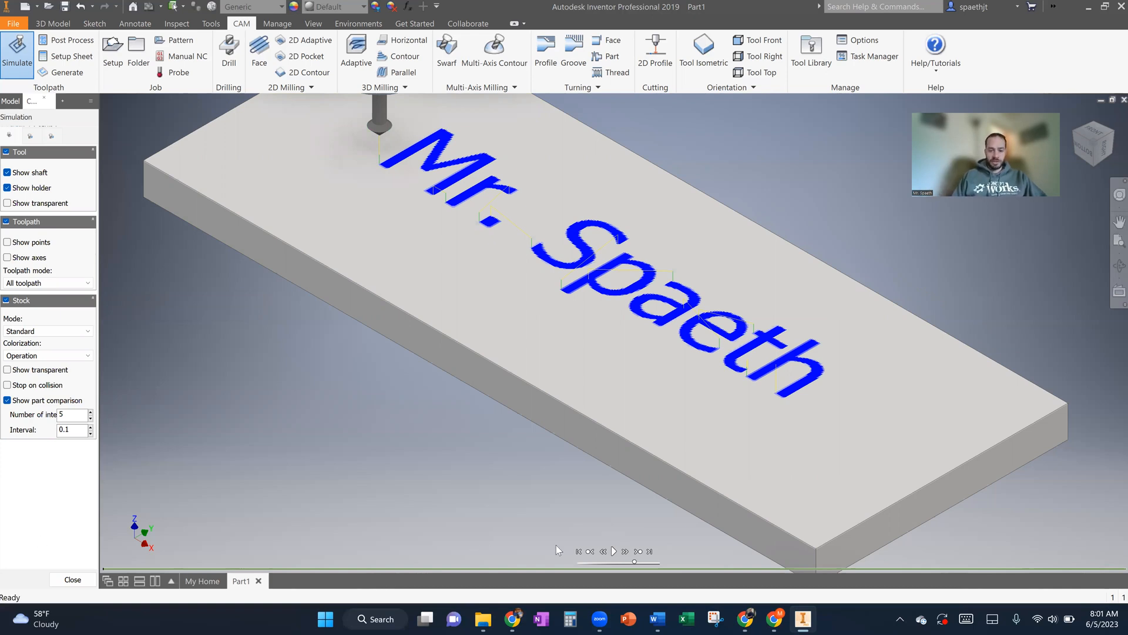
{"action": "left_click", "coordinate": [613, 551]}
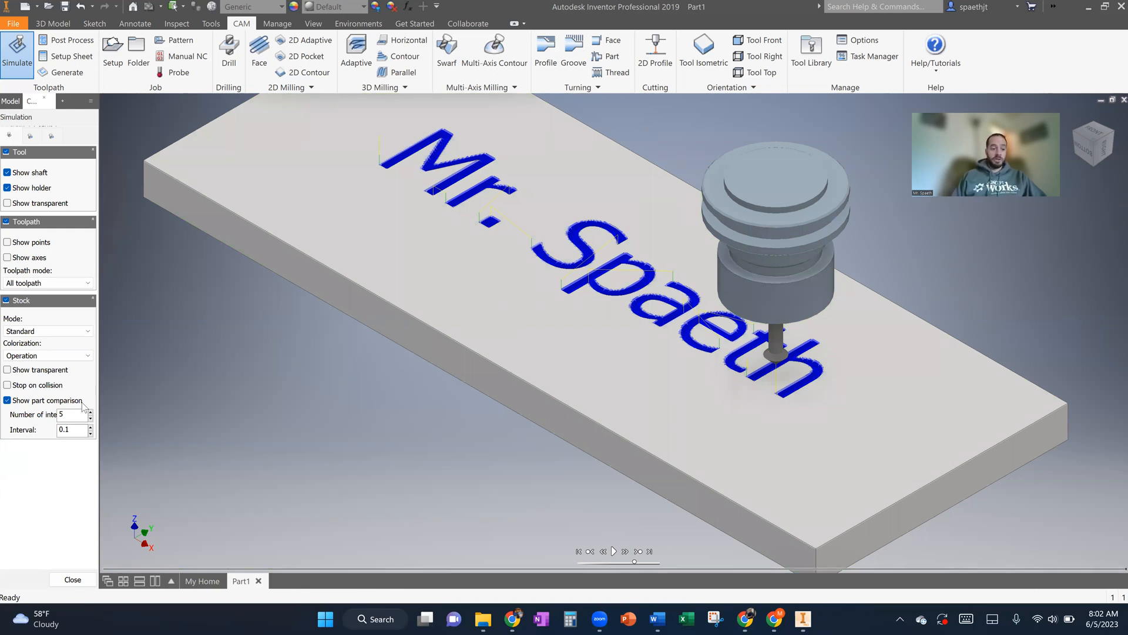
{"action": "left_click", "coordinate": [66, 581]}
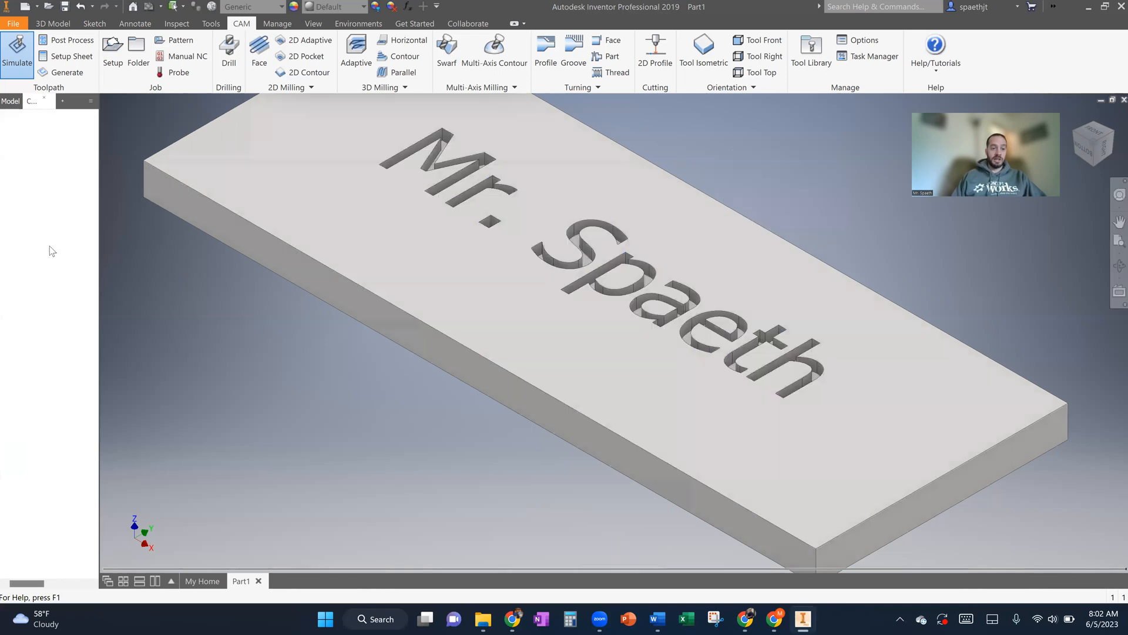
- Start post-processing the Engrave toolpath and choose the Mach3Mill / mach3mill post configuration
{"action": "left_click", "coordinate": [65, 40]}
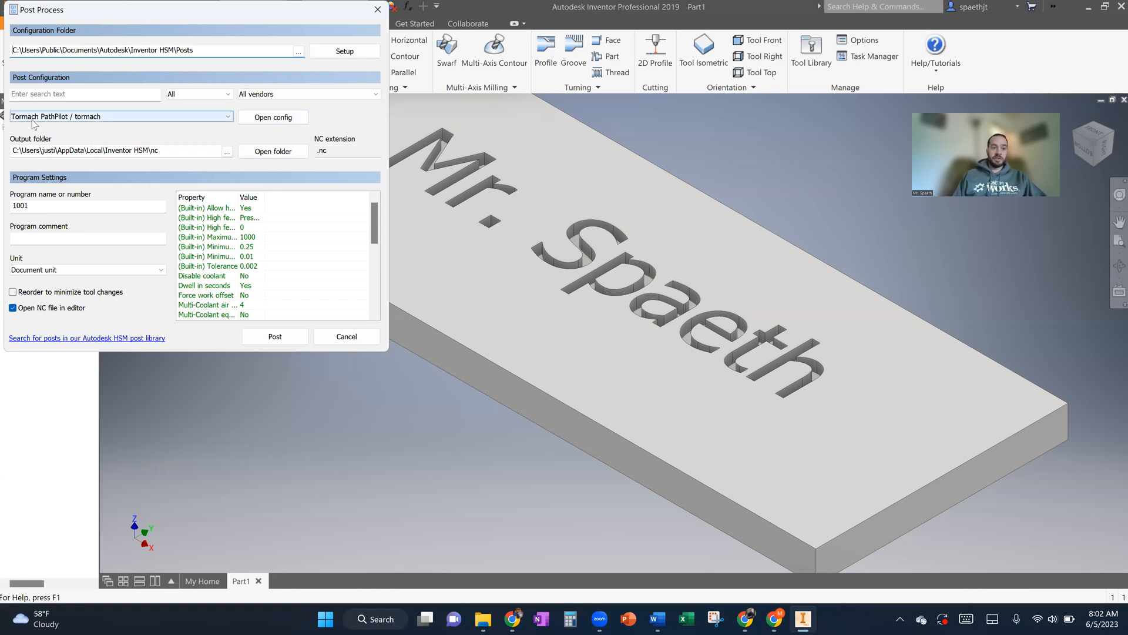
{"action": "left_click", "coordinate": [228, 117]}
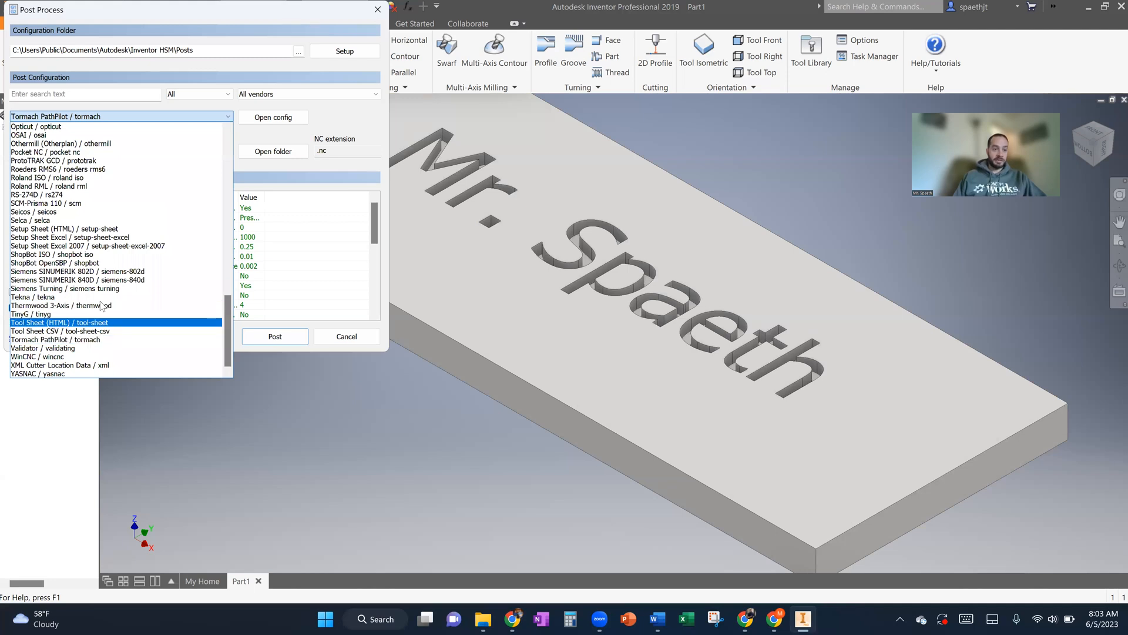
{"action": "scroll", "coordinate": [104, 312], "scroll_direction": "up", "scroll_amount": 5}
{"action": "scroll", "coordinate": [101, 306], "scroll_direction": "up", "scroll_amount": 8}
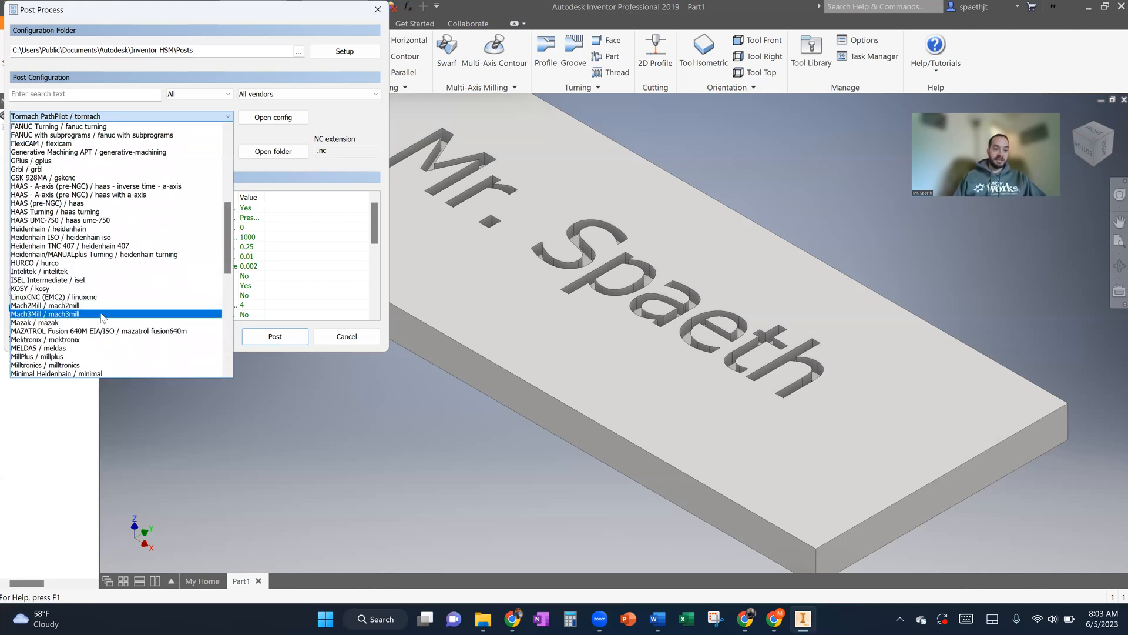
{"action": "left_click", "coordinate": [102, 314]}
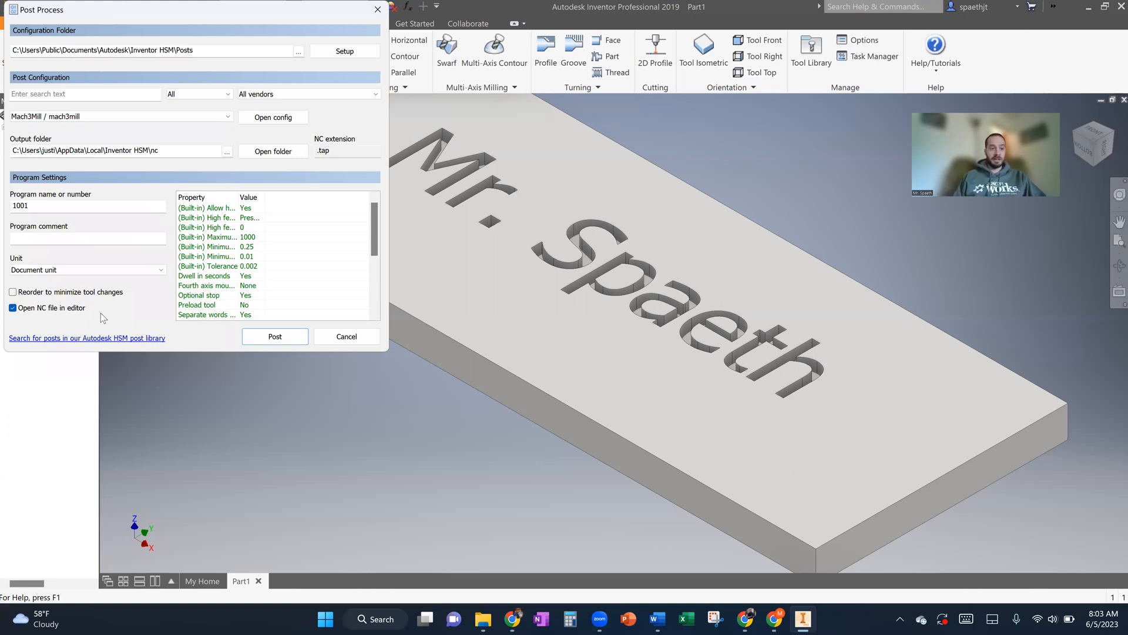
- Name the program with the engraved title and surname, and post the NC file to the Desktop folder
{"action": "left_click_drag", "start_coordinate": [31, 206], "coordinate": [6, 200]}
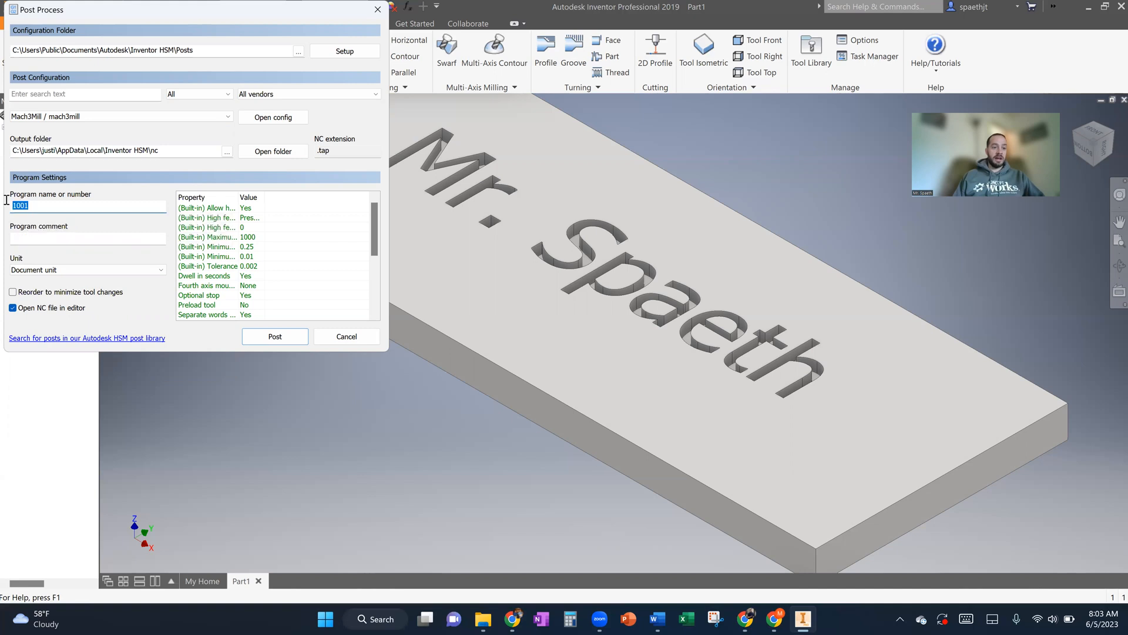
{"action": "type", "text": "Mr. Spaeth"}
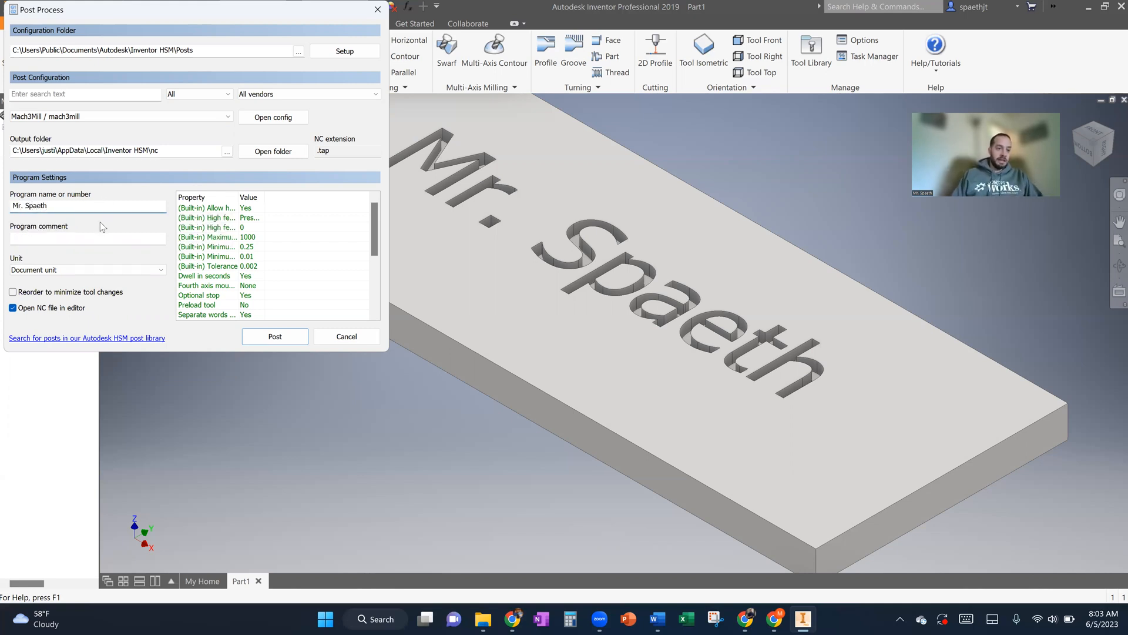
{"action": "left_click", "coordinate": [273, 335]}
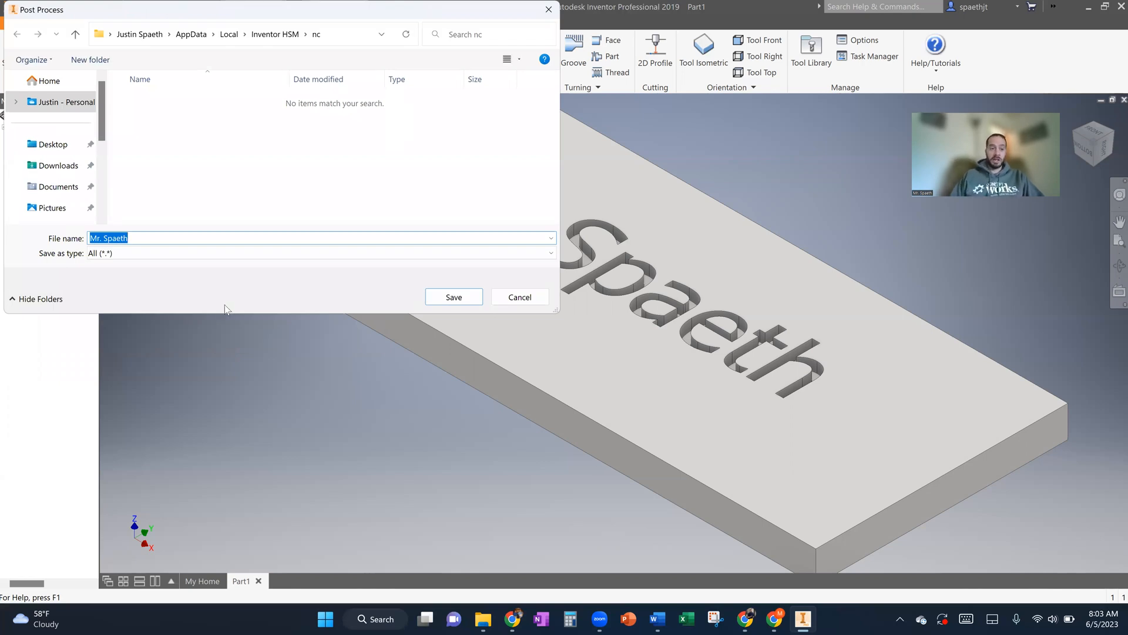
{"action": "left_click", "coordinate": [55, 151]}
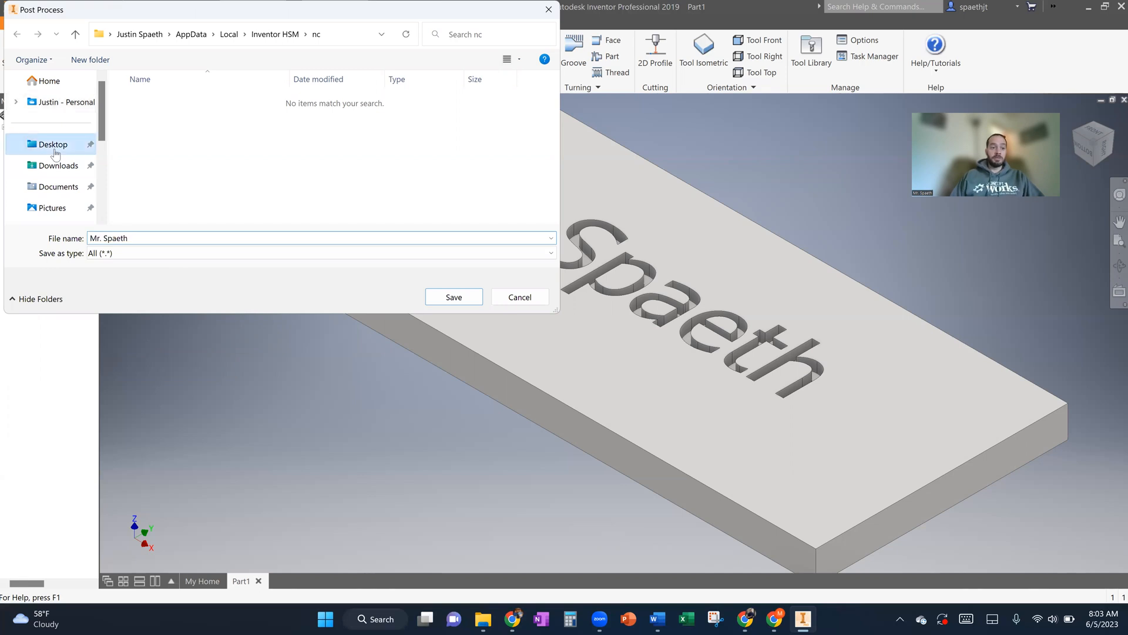
{"action": "left_click", "coordinate": [453, 298]}
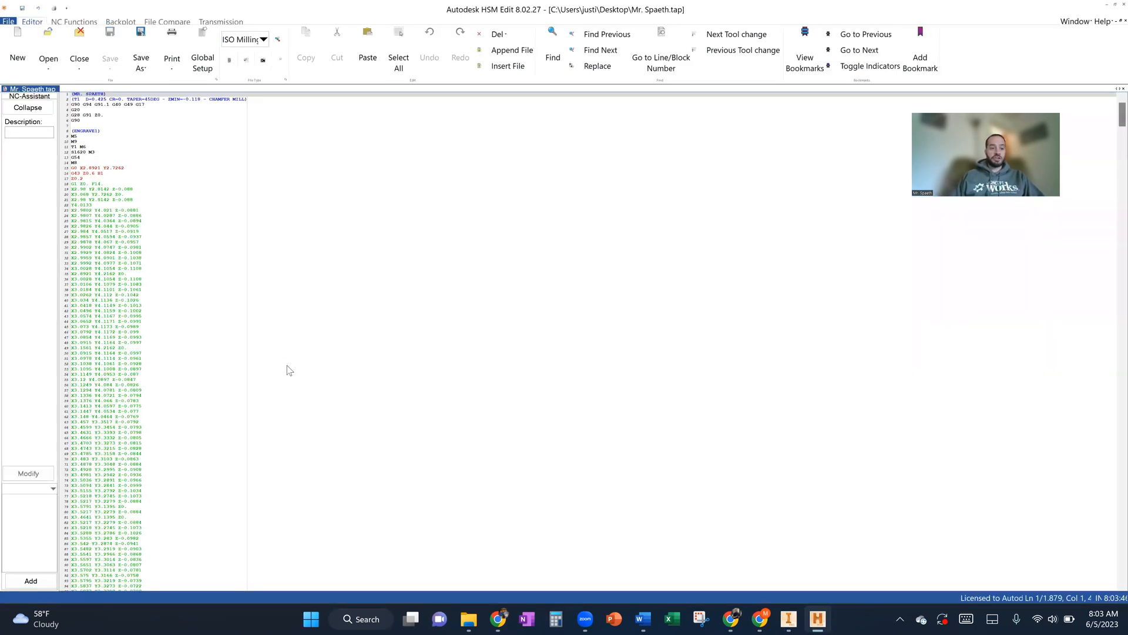
- Look through the posted NC code of the engraving in Autodesk HSM Edit and close the editor
{"action": "scroll", "coordinate": [100, 210], "scroll_direction": "down", "scroll_amount": 20}
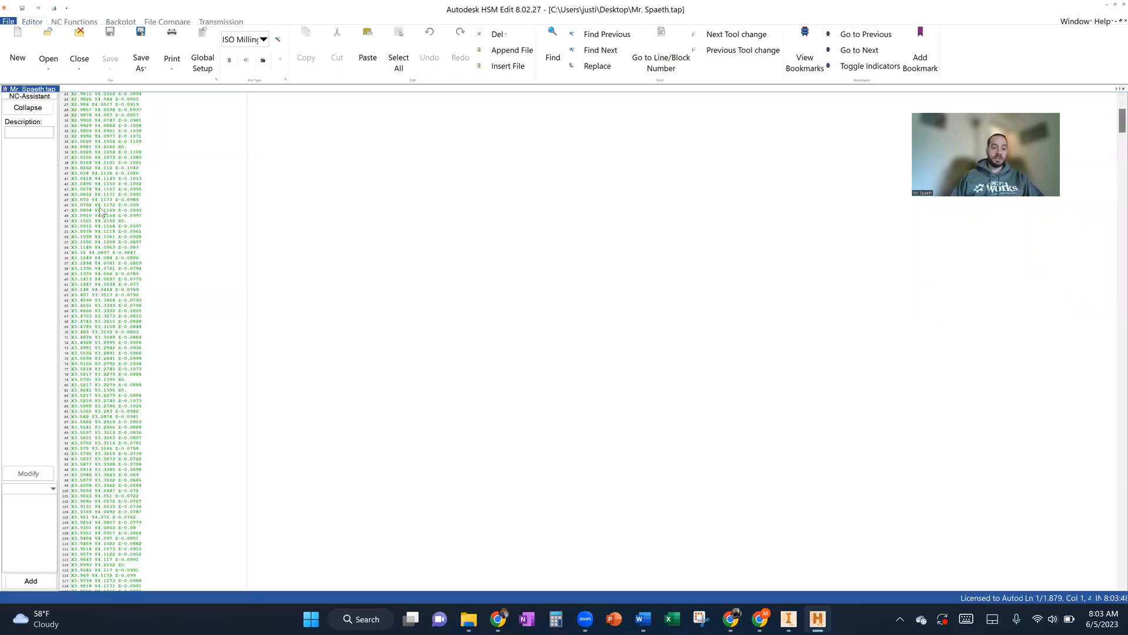
{"action": "scroll", "coordinate": [100, 210], "scroll_direction": "down", "scroll_amount": 20}
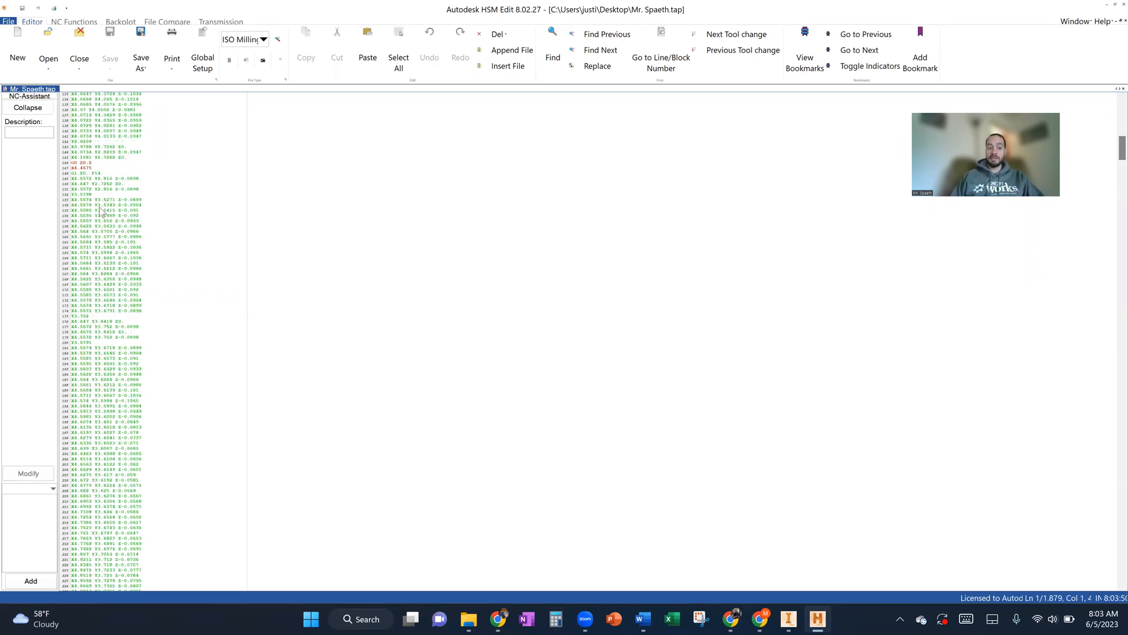
{"action": "scroll", "coordinate": [100, 210], "scroll_direction": "down", "scroll_amount": 20}
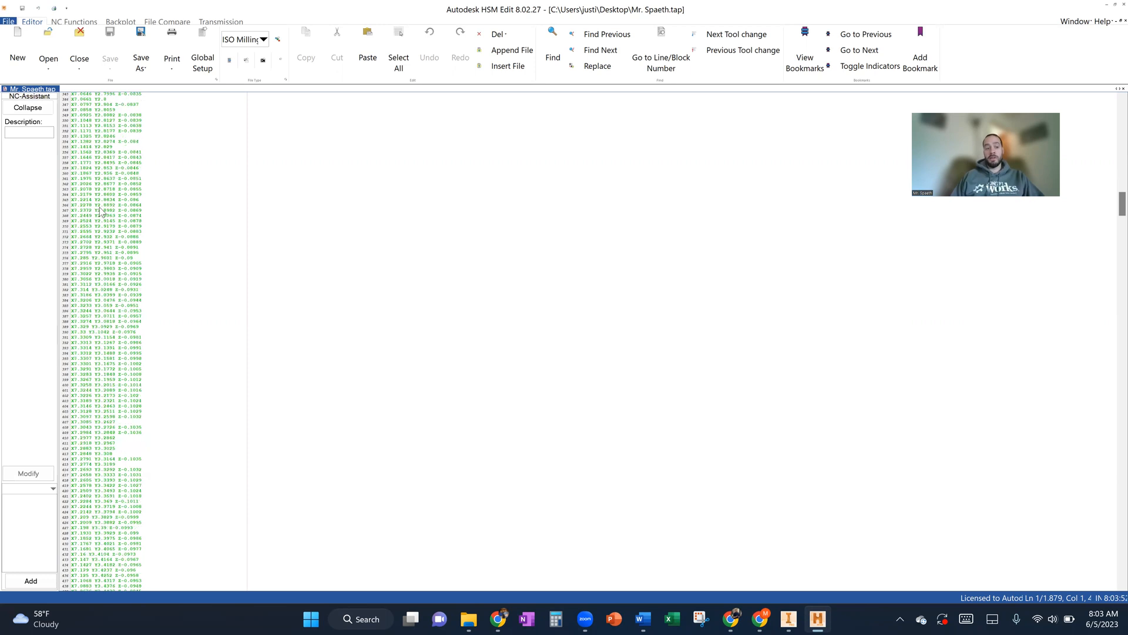
{"action": "scroll", "coordinate": [100, 210], "scroll_direction": "down", "scroll_amount": 20}
{"action": "scroll", "coordinate": [100, 210], "scroll_direction": "up", "scroll_amount": 20}
{"action": "scroll", "coordinate": [100, 210], "scroll_direction": "up", "scroll_amount": 20}
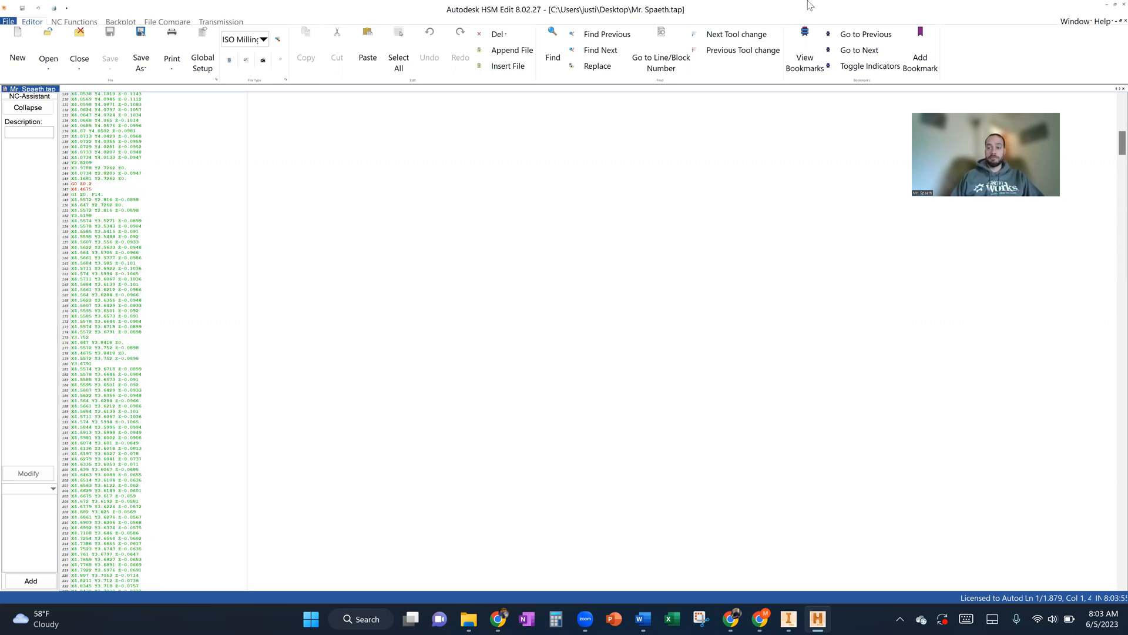
{"action": "left_click", "coordinate": [1110, 6]}
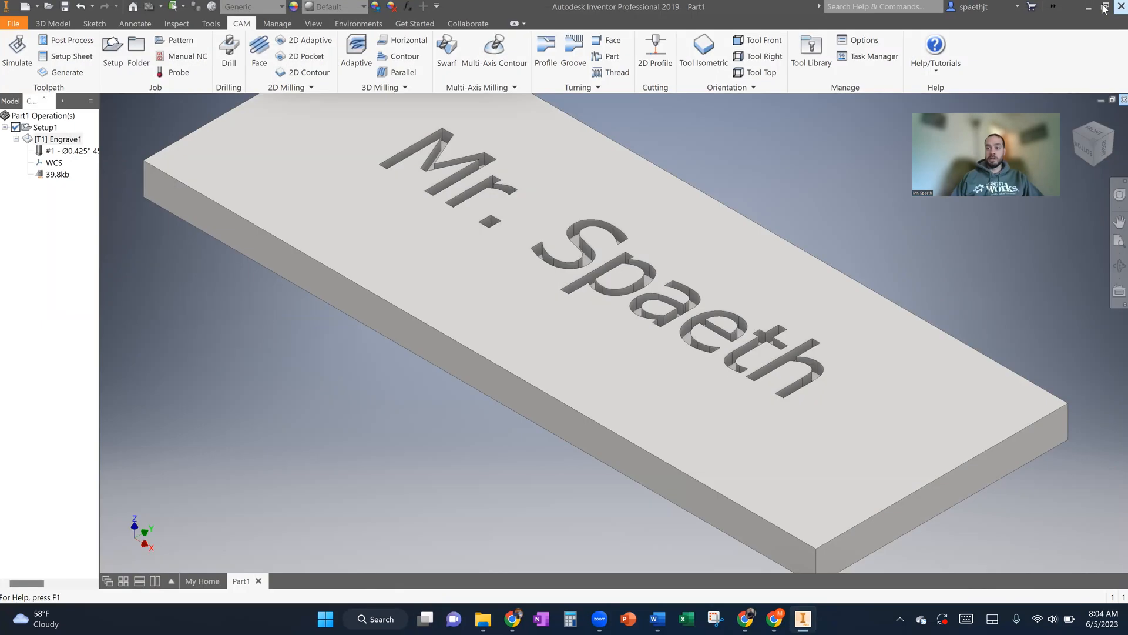
- Minimize the Inventor and browser windows and move the posted .tap file to an empty area of the Windows desktop
{"action": "left_click", "coordinate": [1087, 10]}
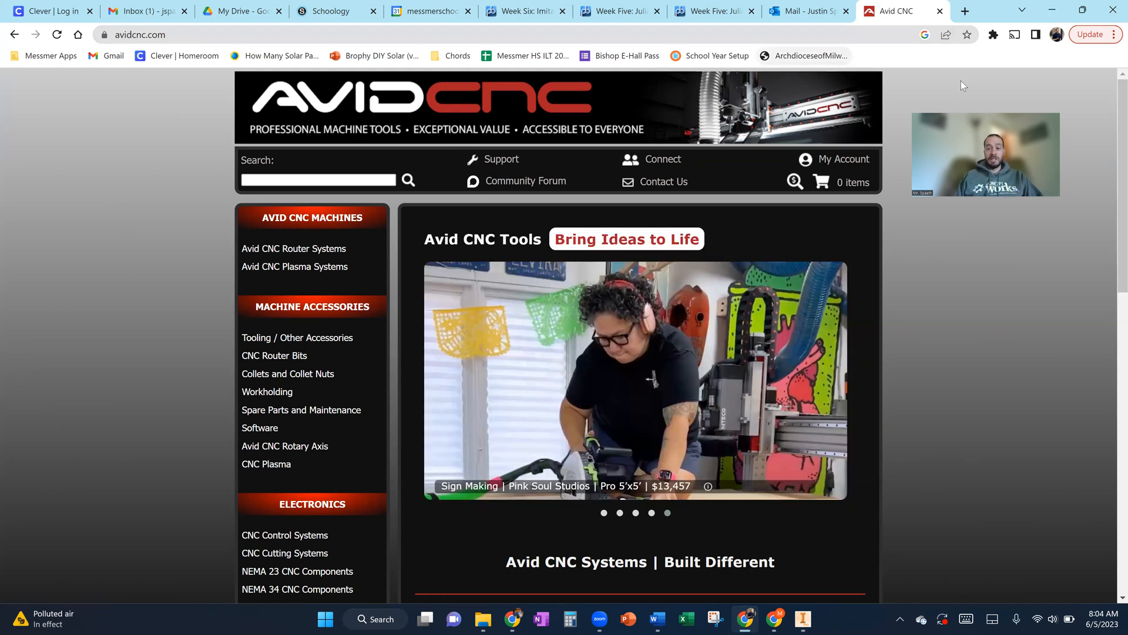
{"action": "left_click", "coordinate": [1060, 8]}
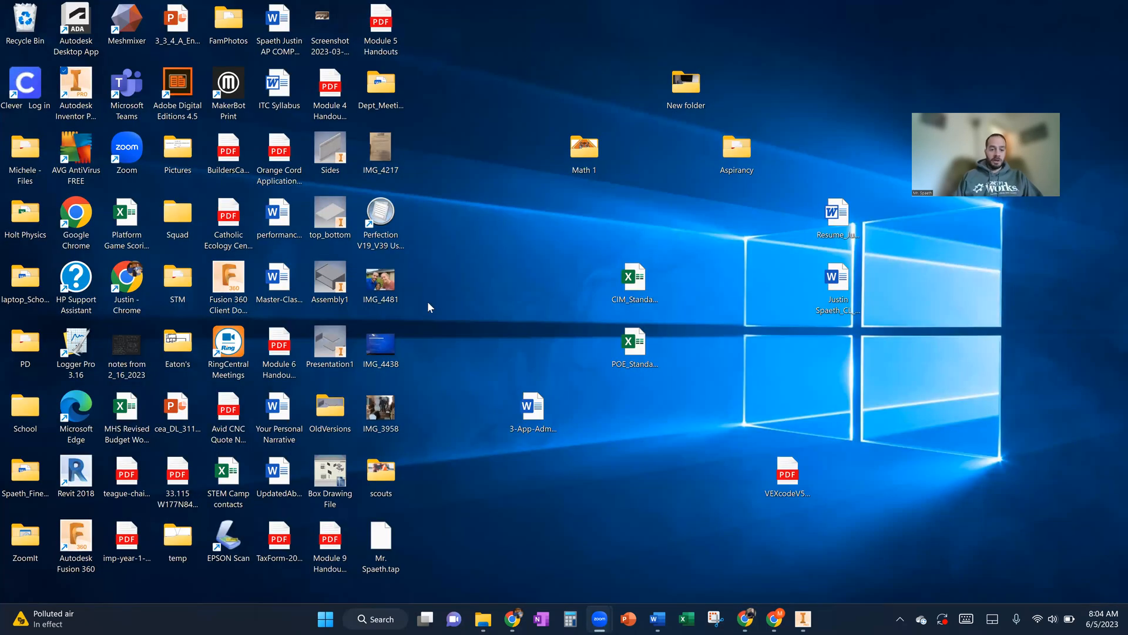
{"action": "left_click", "coordinate": [385, 526]}
{"action": "left_click_drag", "start_coordinate": [500, 258], "coordinate": [545, 272]}
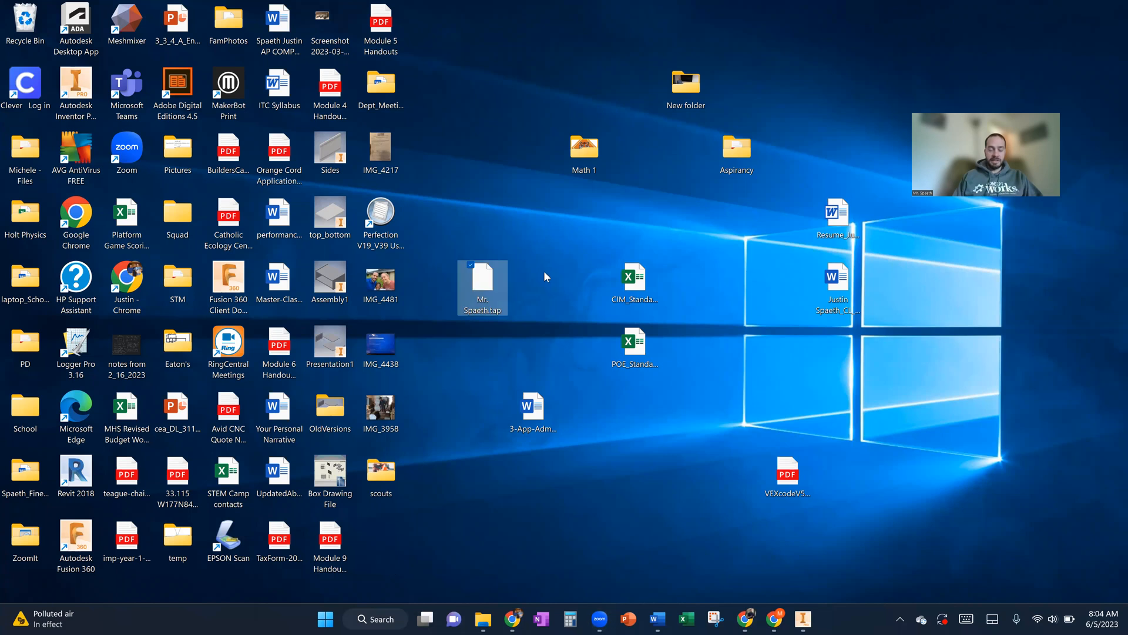
{"action": "left_click", "coordinate": [490, 329]}
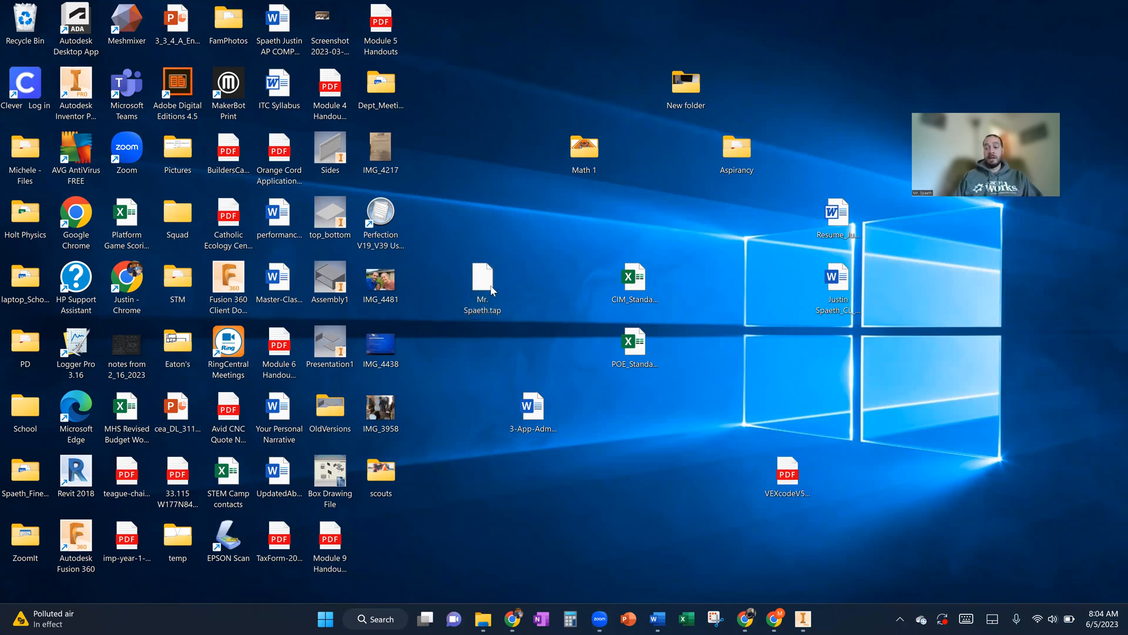